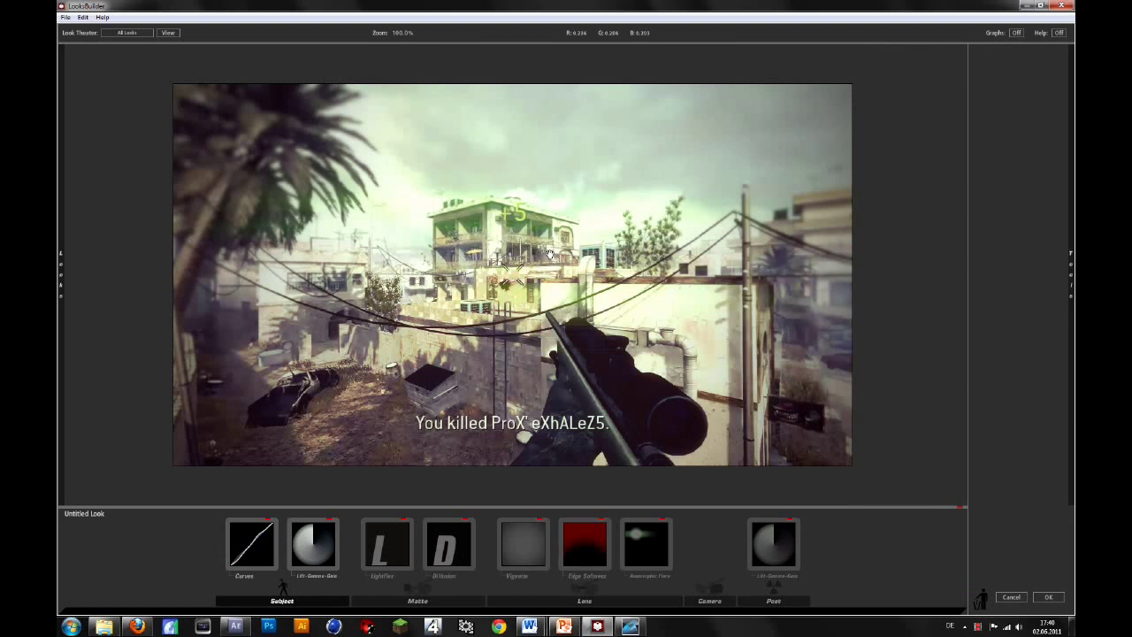
Step: Close the Looks editor and delete the Looks effect together with its adjustment layer
{"action": "left_click", "coordinate": [1060, 6]}
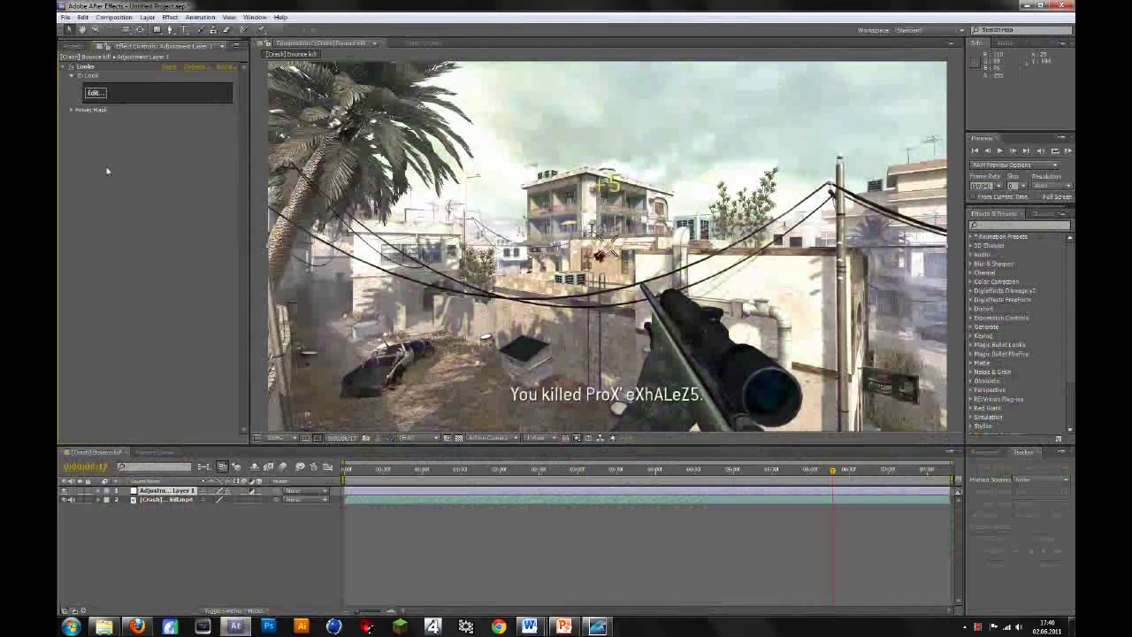
{"action": "left_click", "coordinate": [86, 68]}
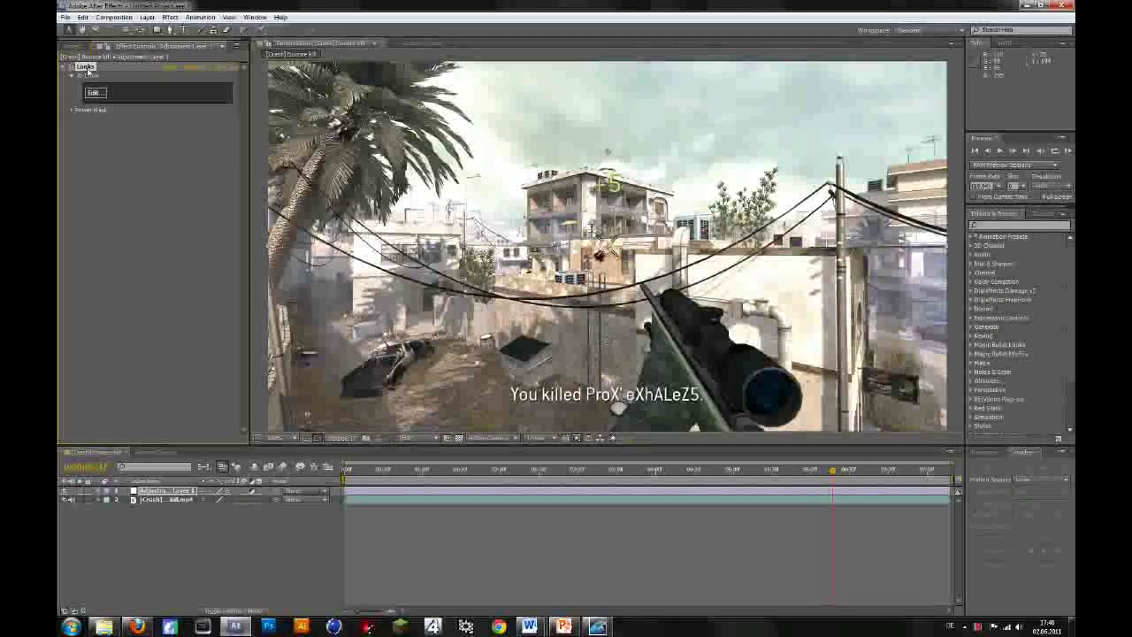
{"action": "key", "text": "Delete"}
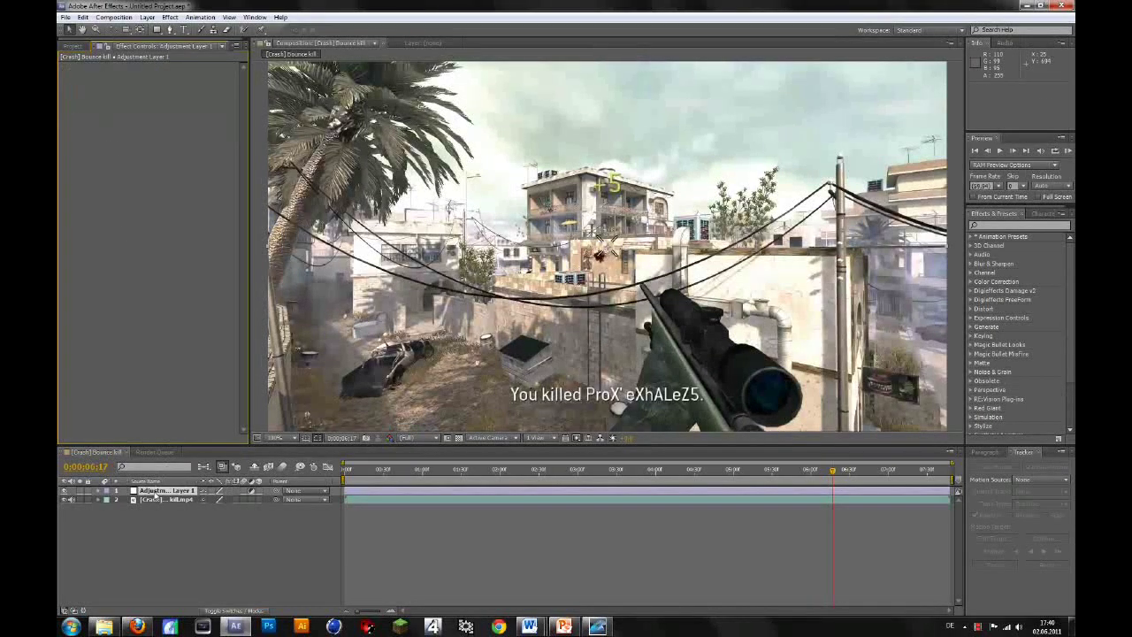
{"action": "left_click", "coordinate": [152, 491]}
{"action": "key", "text": "Delete"}
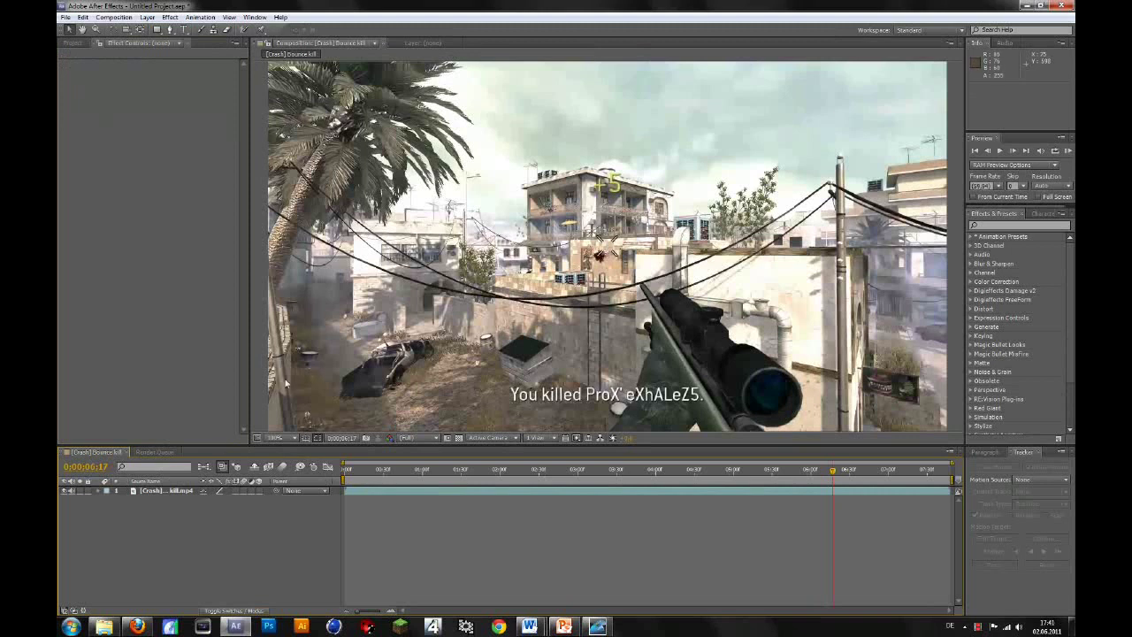
Step: Create a new adjustment layer above the gameplay clip
{"action": "left_click", "coordinate": [174, 492]}
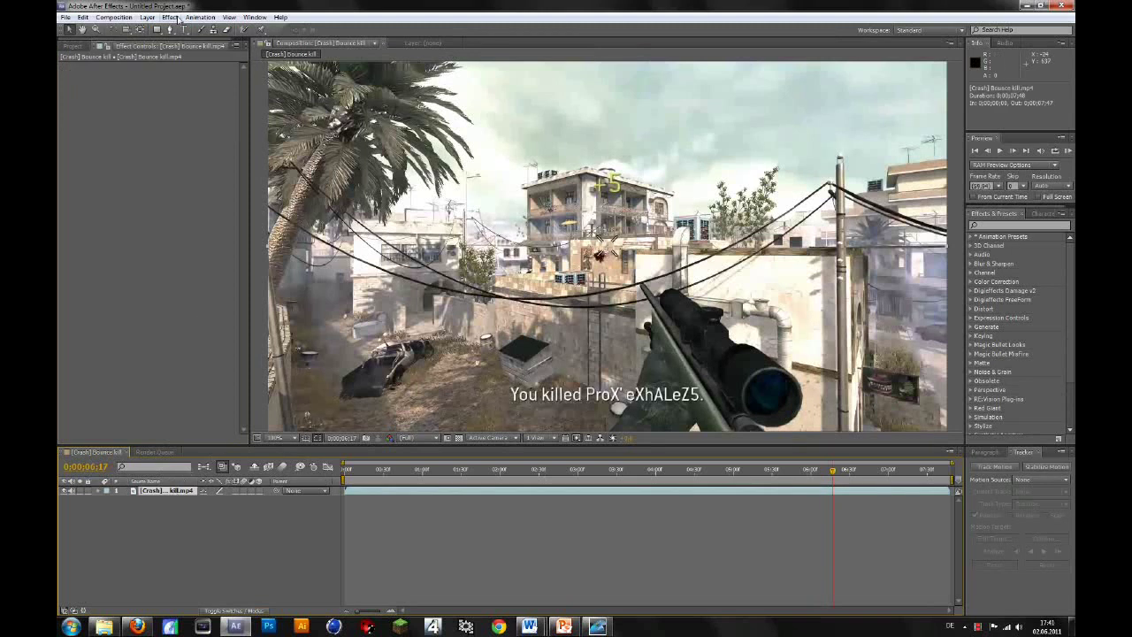
{"action": "left_click", "coordinate": [170, 17]}
{"action": "left_click", "coordinate": [178, 523]}
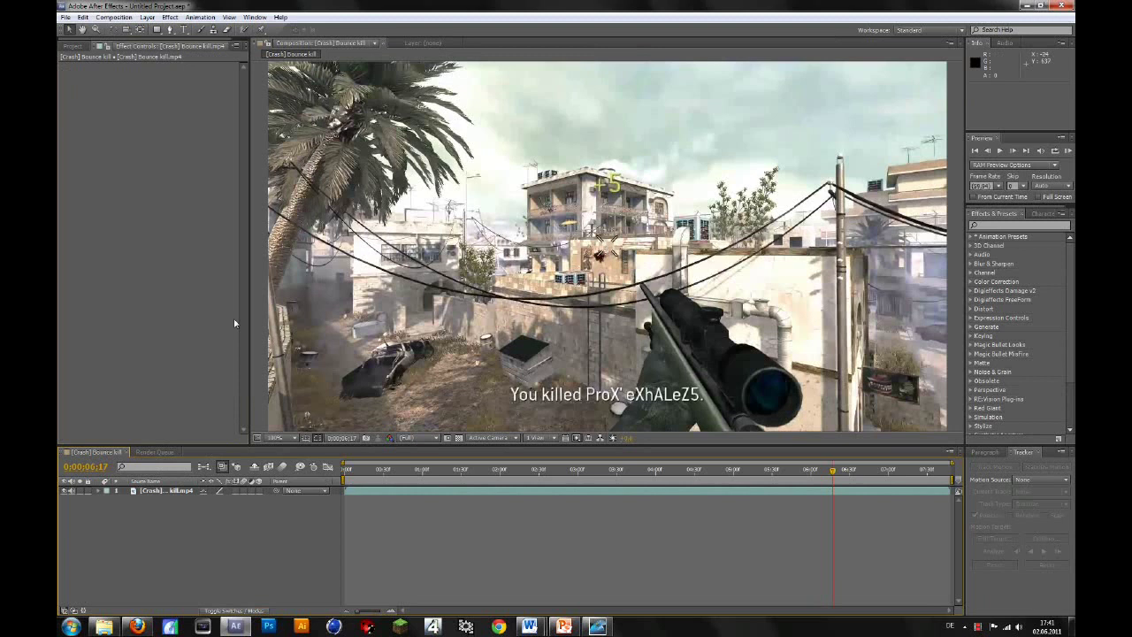
{"action": "key", "text": "ctrl+alt+y"}
Step: Apply the Magic Bullet Looks effect to the new adjustment layer and open its look editor
{"action": "left_click", "coordinate": [170, 17]}
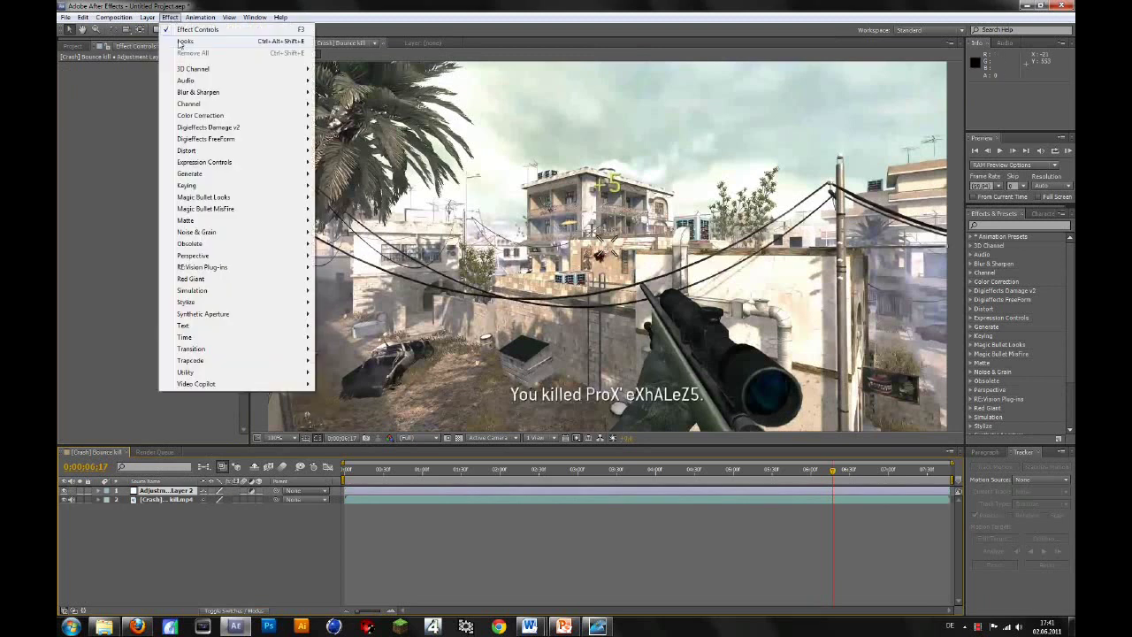
{"action": "mouse_move", "coordinate": [235, 197]}
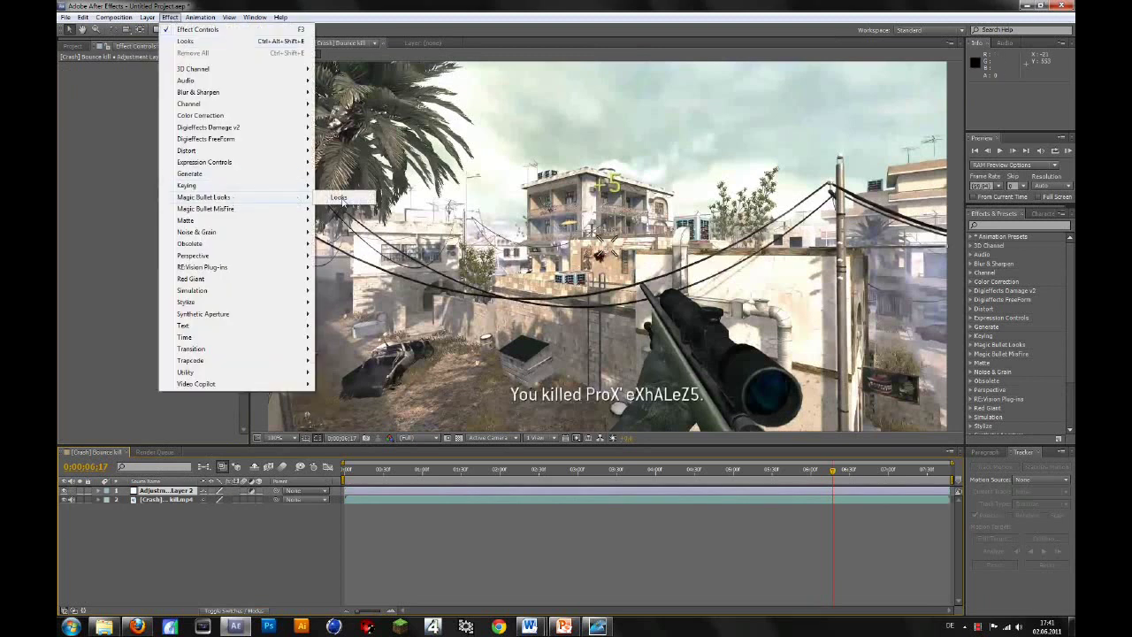
{"action": "left_click", "coordinate": [339, 197]}
{"action": "left_click", "coordinate": [95, 93]}
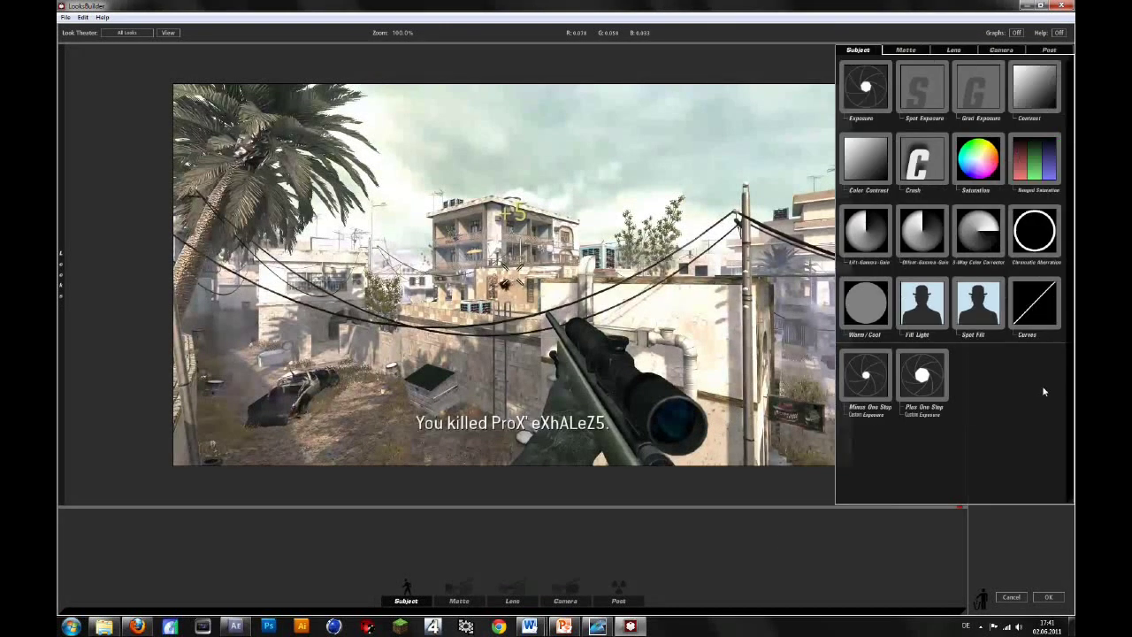
{"action": "mouse_move", "coordinate": [1043, 392]}
{"action": "double_click", "coordinate": [1034, 314]}
{"action": "left_click_drag", "start_coordinate": [1022, 462], "coordinate": [1020, 479]}
{"action": "key", "text": "ctrl+z"}
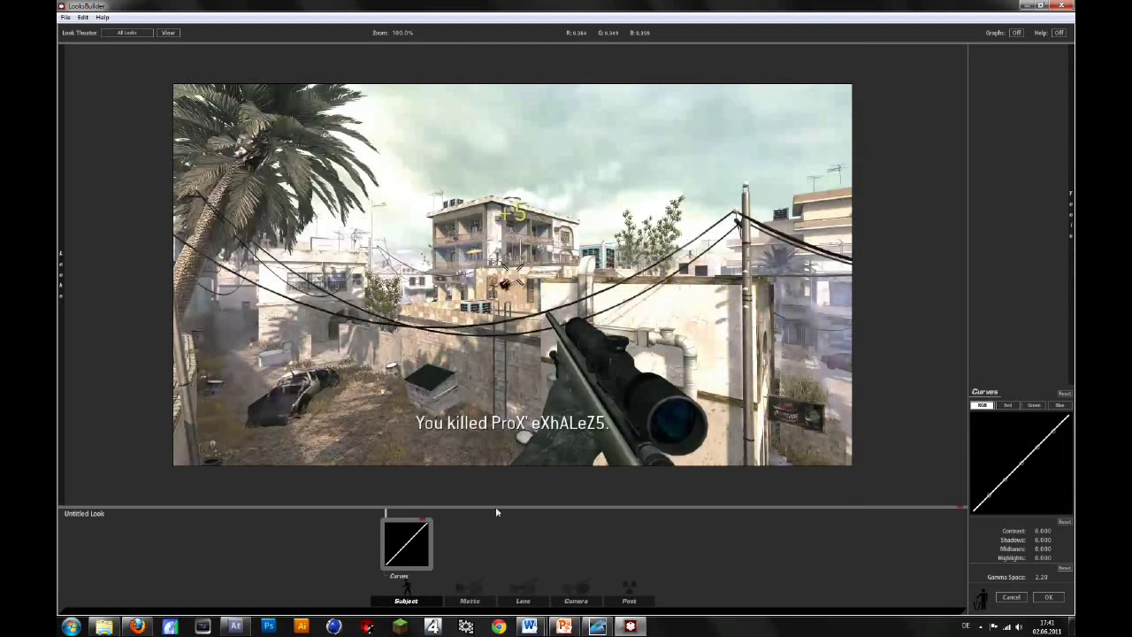
{"action": "left_click", "coordinate": [424, 520]}
Step: Add a Curves tool to the Subject stage and bend the RGB curve into a slight S with lower shadows and higher highlights
{"action": "mouse_move", "coordinate": [997, 174]}
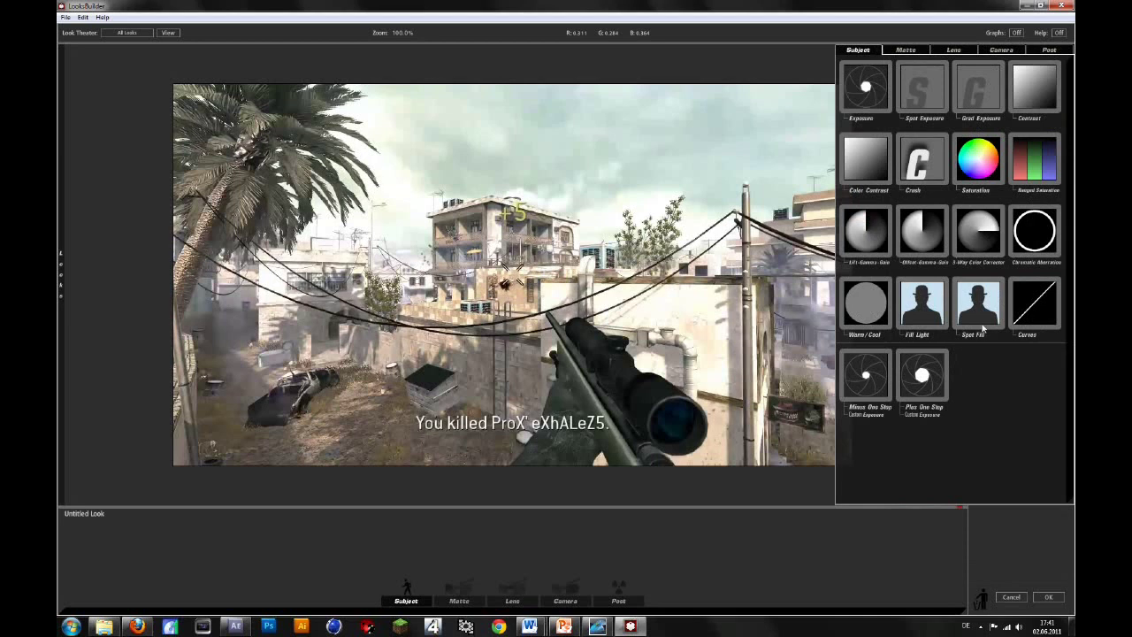
{"action": "mouse_move", "coordinate": [1070, 274]}
{"action": "double_click", "coordinate": [1034, 305]}
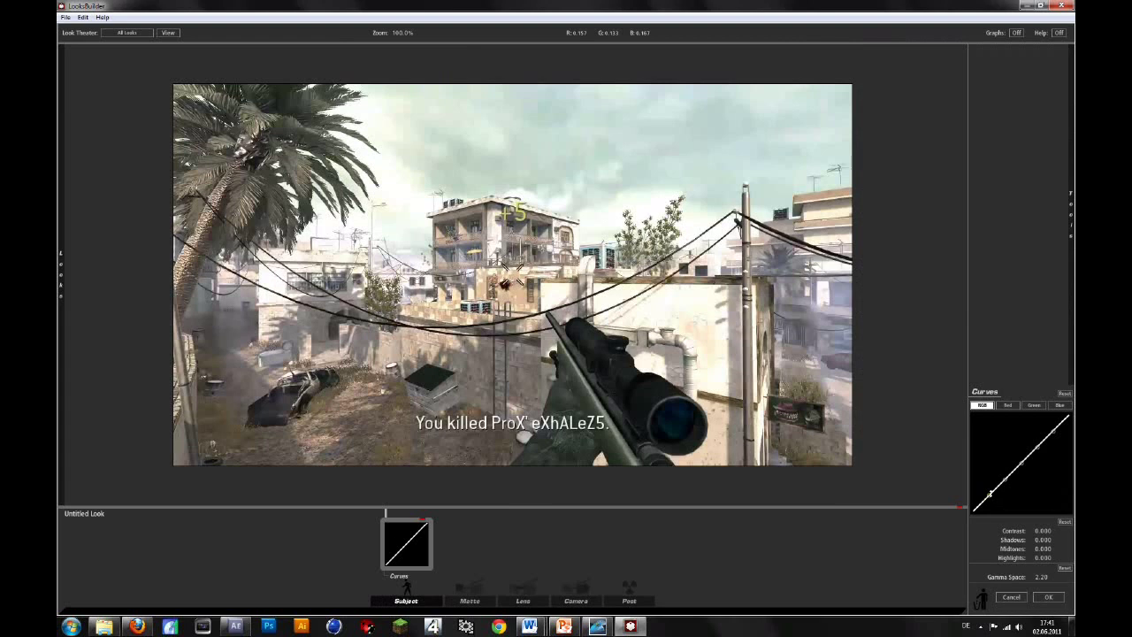
{"action": "left_click_drag", "start_coordinate": [990, 493], "coordinate": [989, 504]}
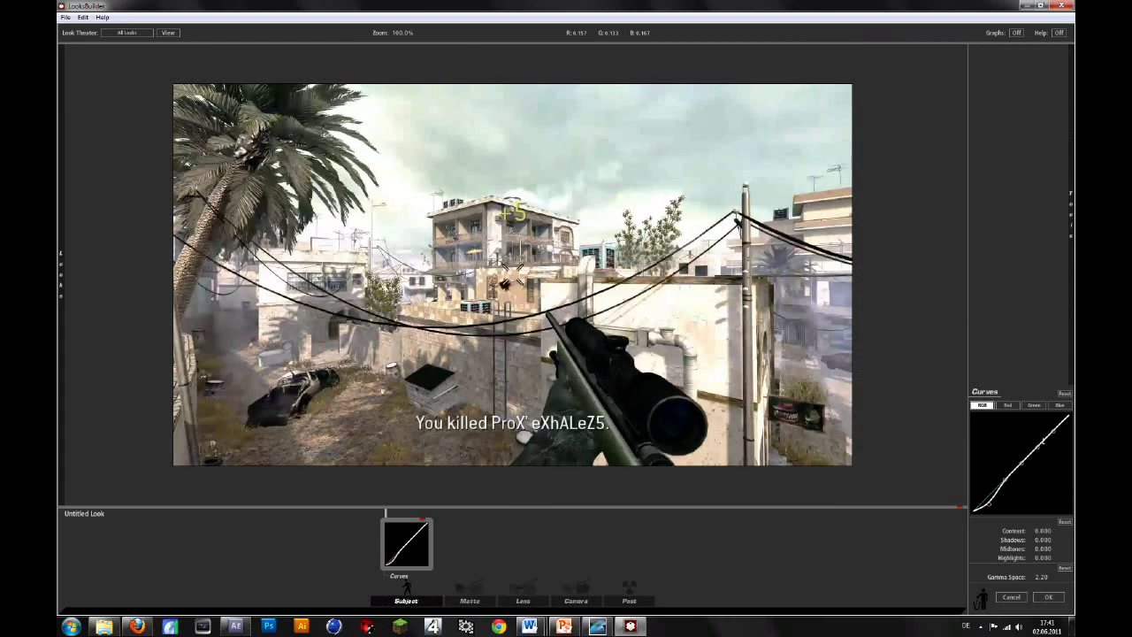
{"action": "left_click_drag", "start_coordinate": [1037, 446], "coordinate": [1058, 421]}
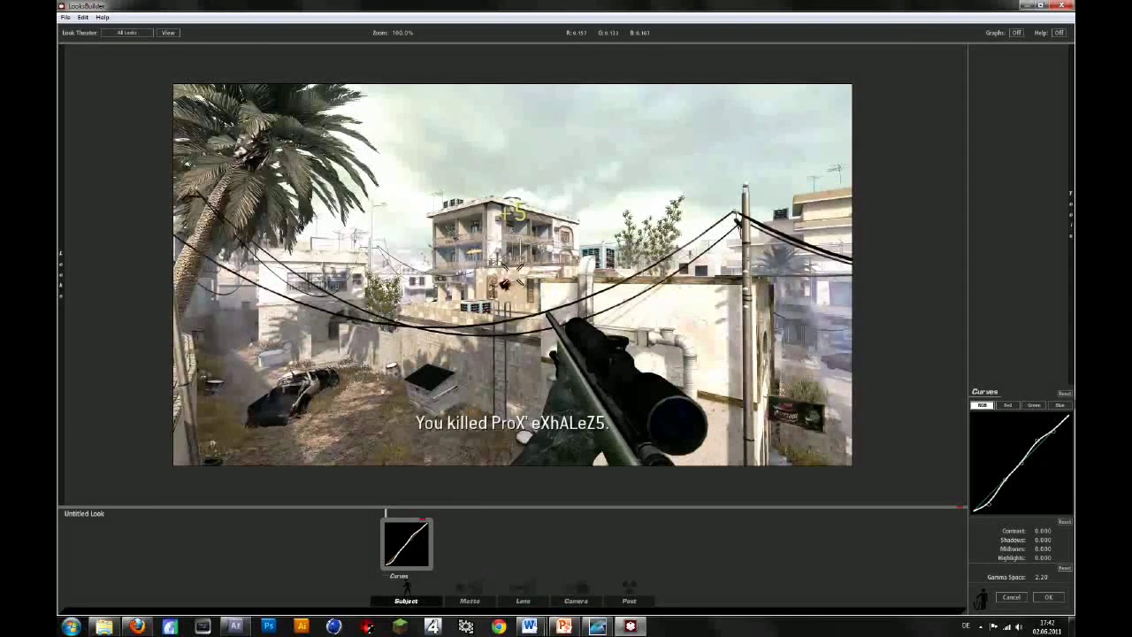
Step: Raise the shadows of the blue curve and slightly raise the highlights of the green curve
{"action": "left_click", "coordinate": [1060, 405]}
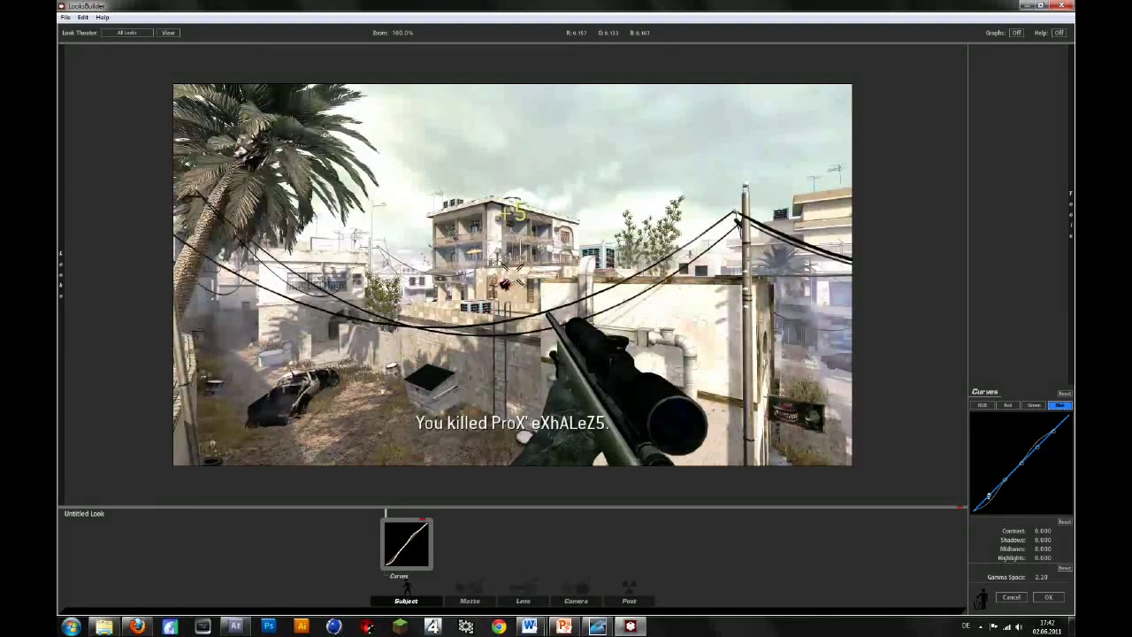
{"action": "left_click_drag", "start_coordinate": [987, 497], "coordinate": [1005, 474]}
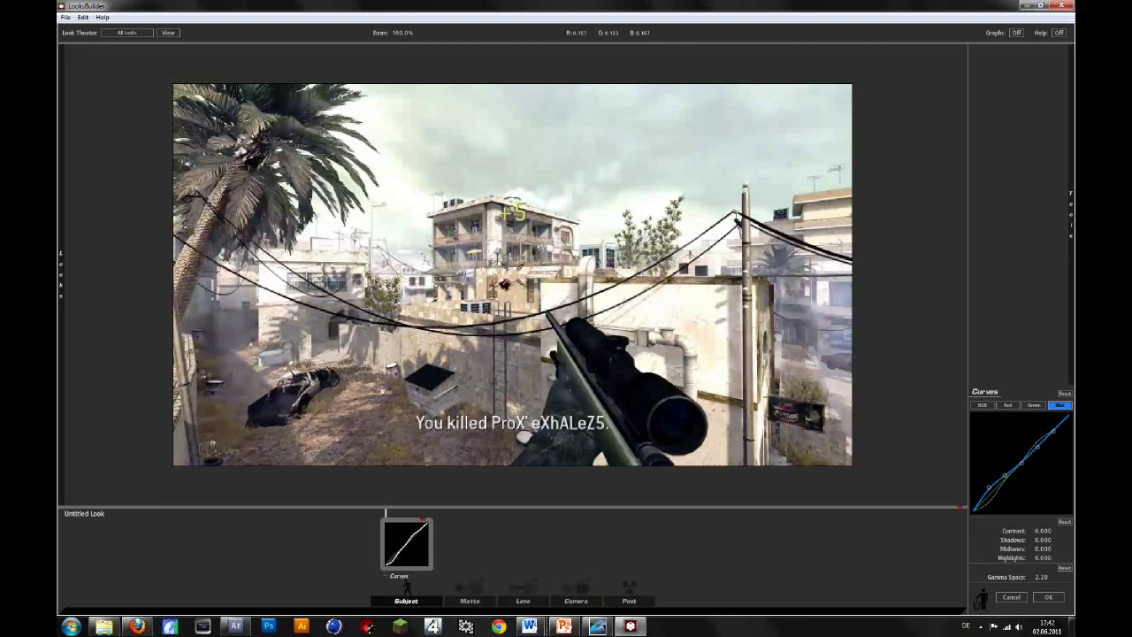
{"action": "left_click", "coordinate": [1007, 405]}
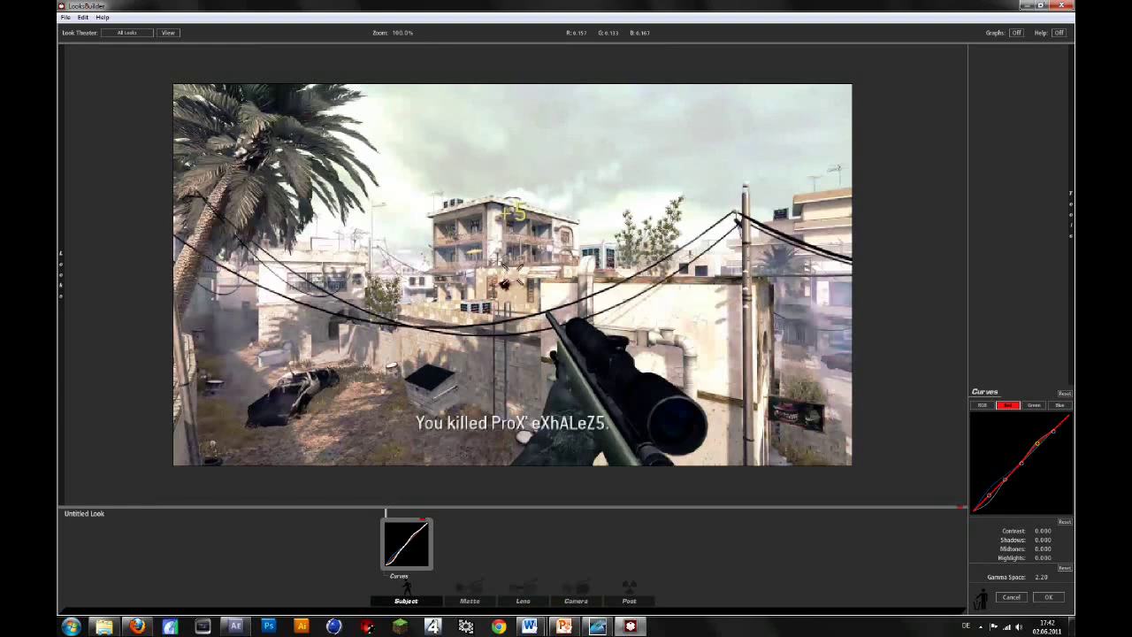
{"action": "left_click", "coordinate": [1034, 404]}
{"action": "left_click_drag", "start_coordinate": [1038, 445], "coordinate": [1037, 440]}
Step: Add a Lift-Gamma-Gain tool to the Subject stage and tint the lift slightly red, the gamma slightly blue and the gain slightly green
{"action": "mouse_move", "coordinate": [1073, 236]}
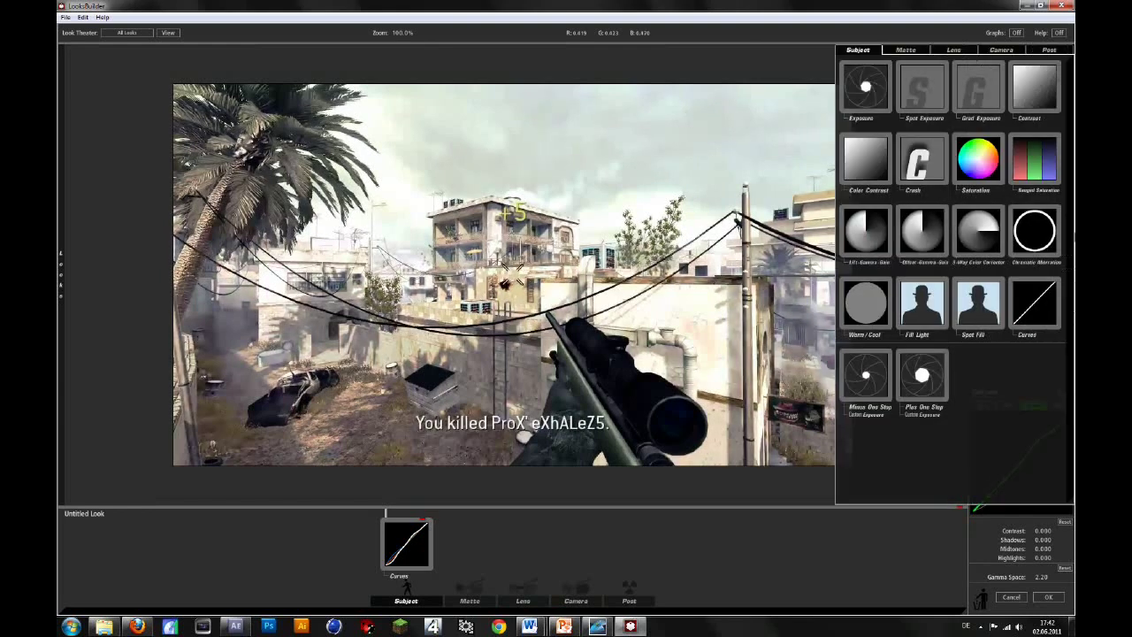
{"action": "double_click", "coordinate": [867, 237]}
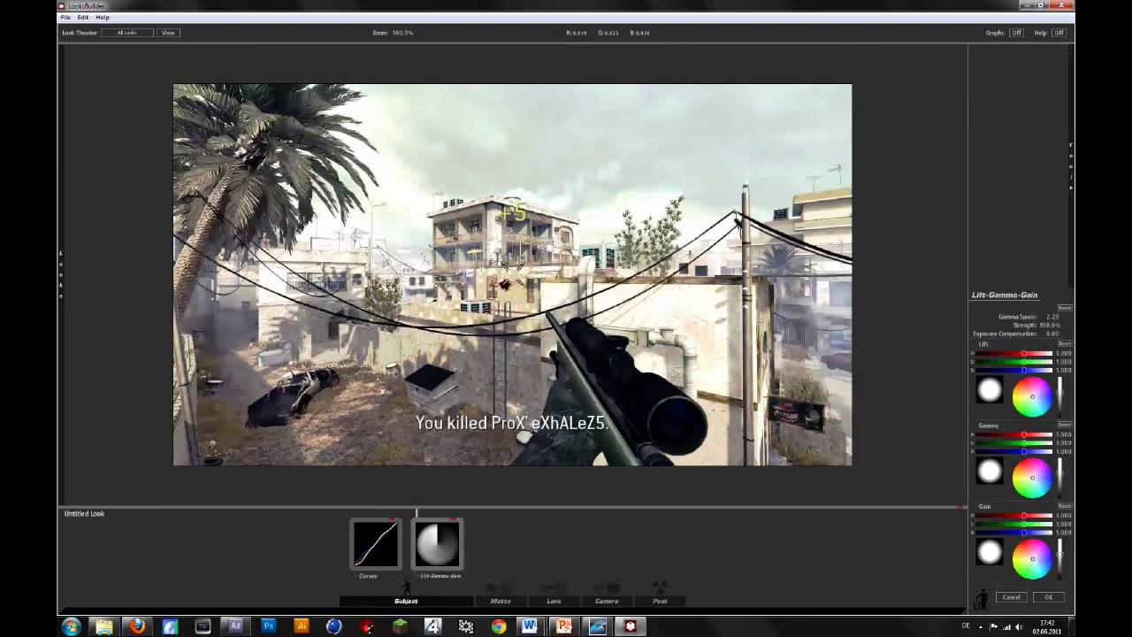
{"action": "left_click_drag", "start_coordinate": [1031, 395], "coordinate": [1033, 390]}
{"action": "left_click_drag", "start_coordinate": [1032, 478], "coordinate": [1040, 478]}
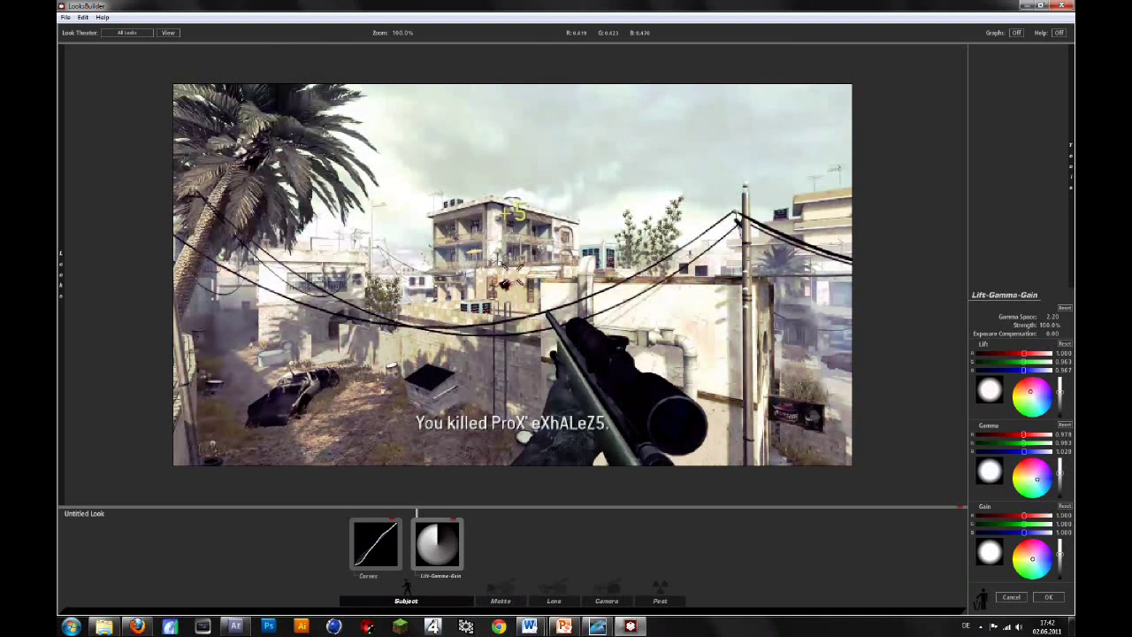
{"action": "left_click_drag", "start_coordinate": [1032, 559], "coordinate": [1027, 560]}
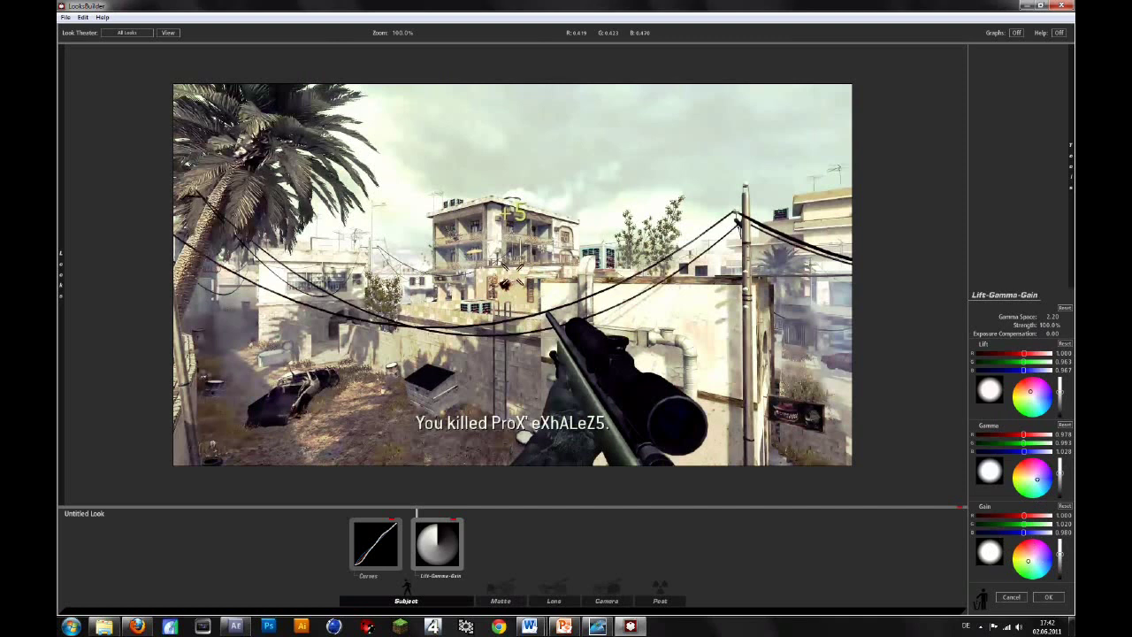
Step: Add a Lightflex tool to the Matte stage and lower its Boost value
{"action": "mouse_move", "coordinate": [1070, 163]}
{"action": "left_click", "coordinate": [906, 51]}
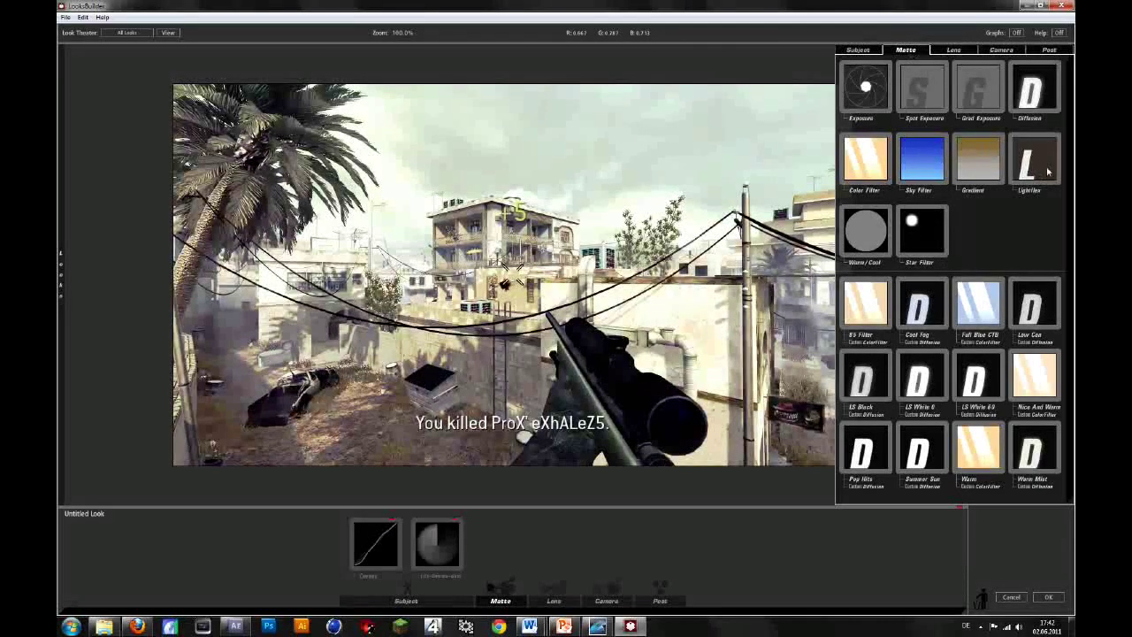
{"action": "double_click", "coordinate": [1048, 171]}
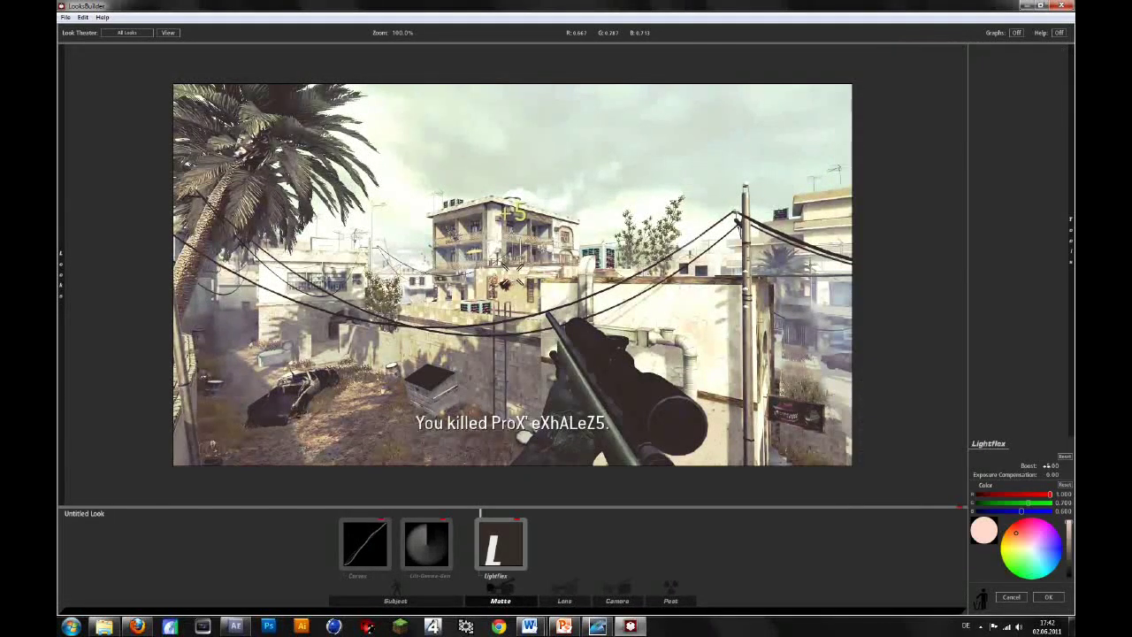
{"action": "left_click", "coordinate": [1046, 465]}
{"action": "key", "text": "BackSpace"}
{"action": "left_click", "coordinate": [1029, 362]}
Step: Add a Diffusion tool to the Matte stage and tint it pale pink, about 1.000 red, 0.747 green and 0.725 blue
{"action": "mouse_move", "coordinate": [1071, 364]}
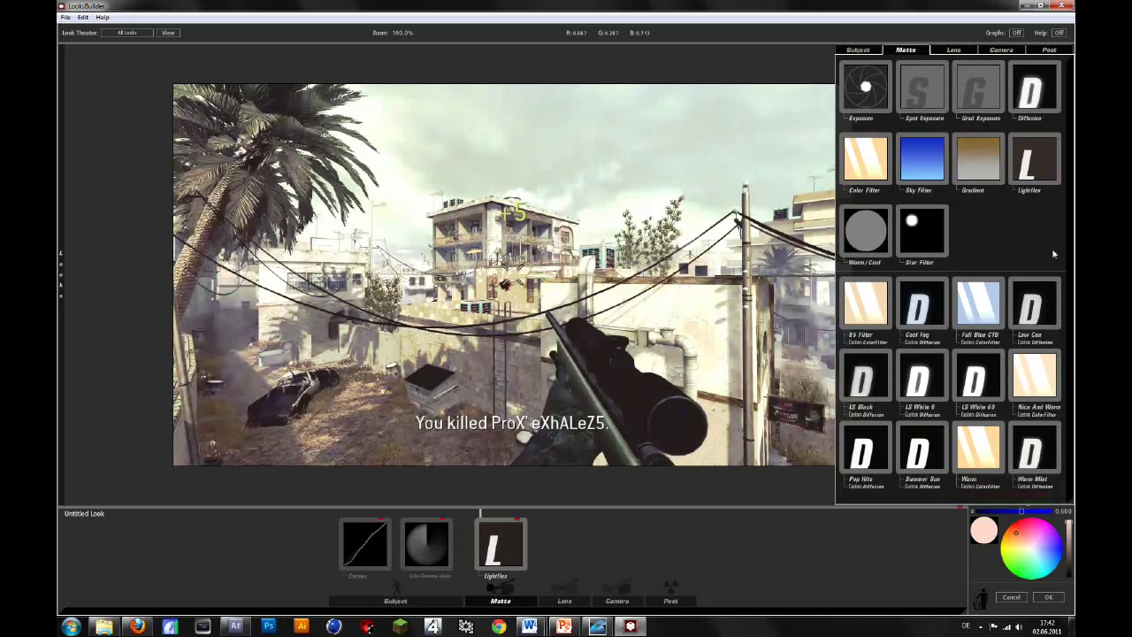
{"action": "left_click", "coordinate": [1028, 96]}
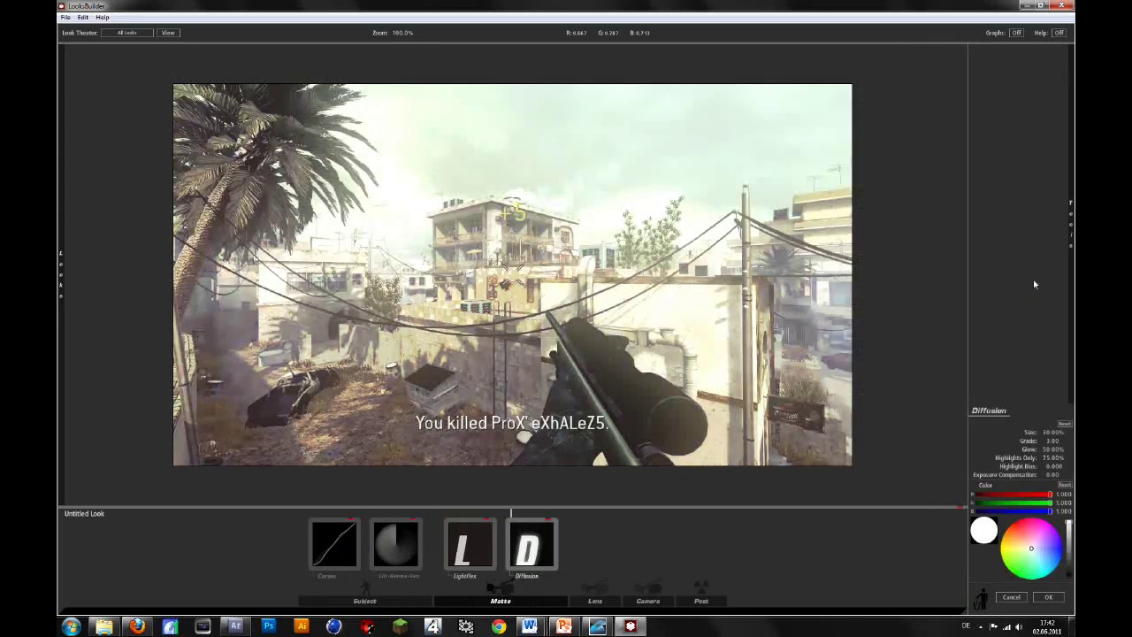
{"action": "left_click", "coordinate": [1020, 534]}
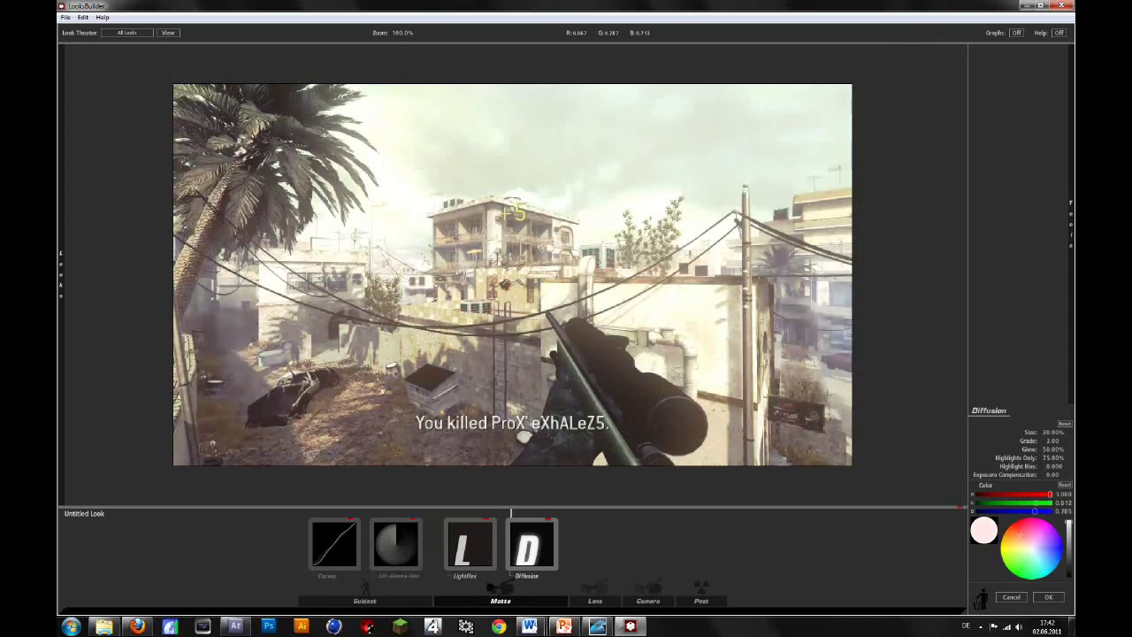
{"action": "left_click_drag", "start_coordinate": [1020, 534], "coordinate": [1021, 532]}
Step: Set the Diffusion size to 5% and grade to 2.00, and slightly adjust its Highlights Only value
{"action": "left_click", "coordinate": [1049, 433]}
{"action": "type", "text": "5"}
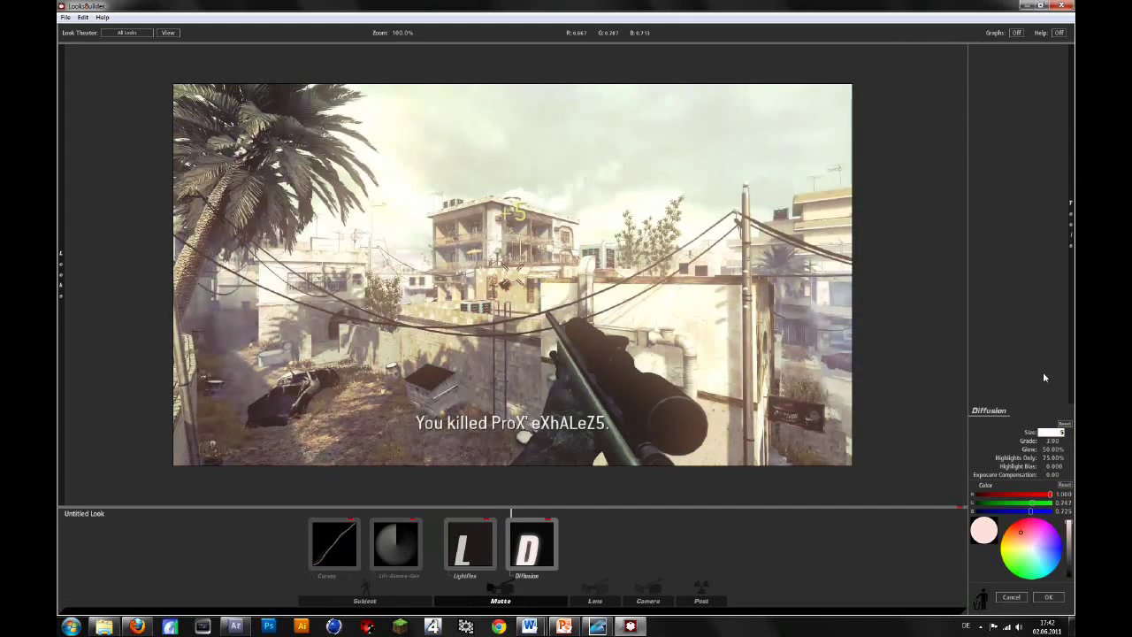
{"action": "key", "text": "Return"}
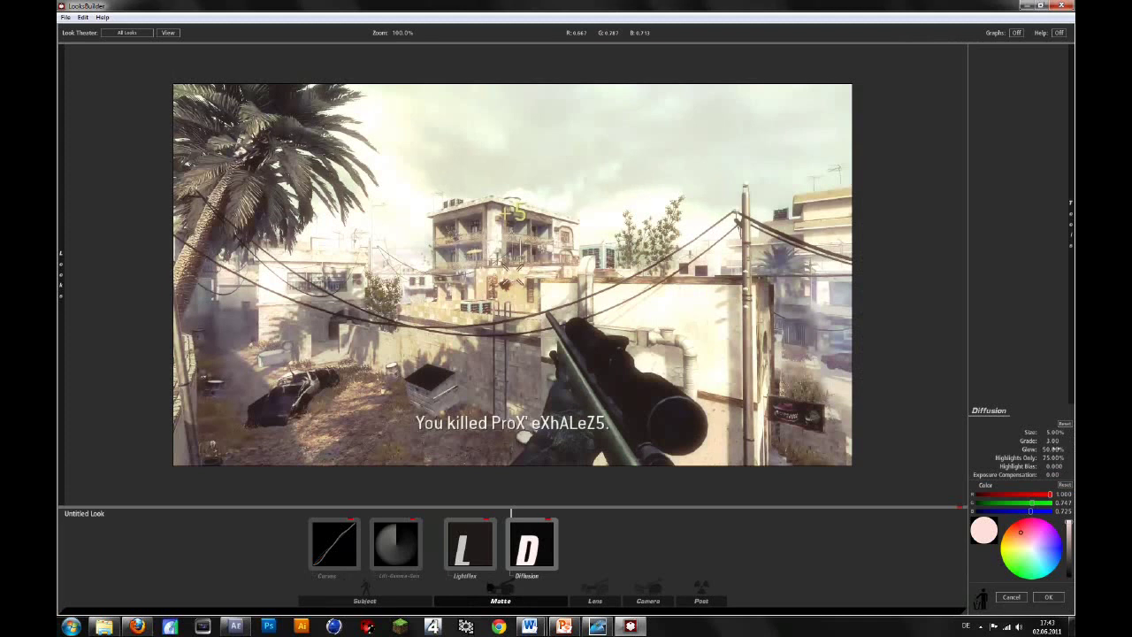
{"action": "left_click", "coordinate": [1046, 440]}
{"action": "key", "text": "Return"}
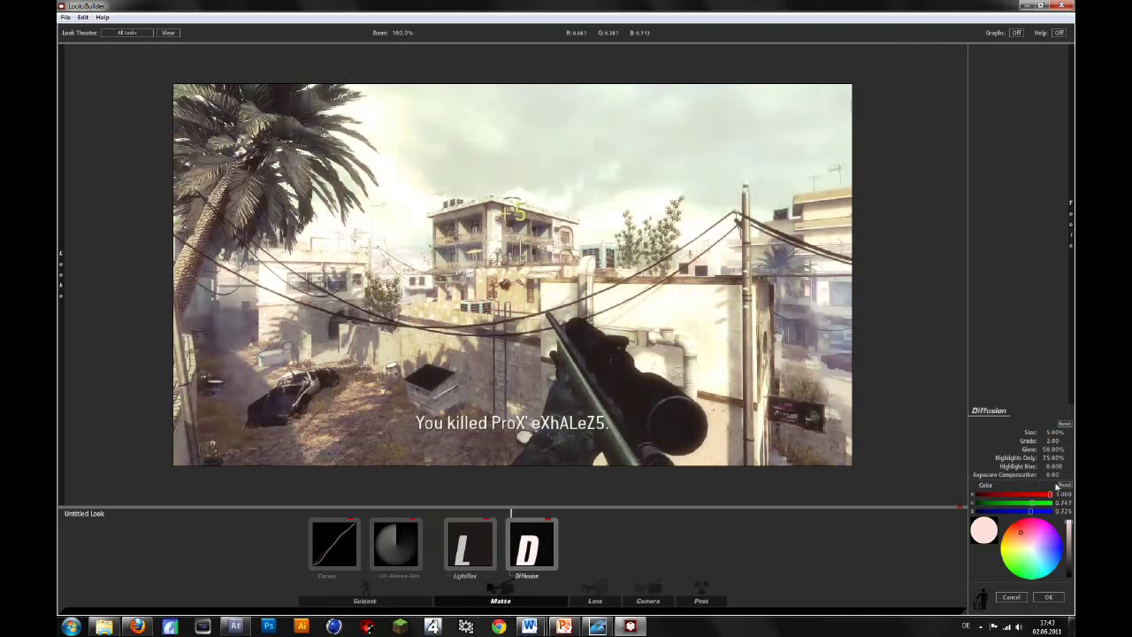
{"action": "mouse_move", "coordinate": [1049, 458]}
{"action": "left_mouse_down"}
{"action": "mouse_move", "coordinate": [1064, 458]}
{"action": "mouse_move", "coordinate": [1046, 457]}
{"action": "left_mouse_up"}
Step: Add a Vignette to the Lens stage and raise its strength to about 98%
{"action": "mouse_move", "coordinate": [1071, 200]}
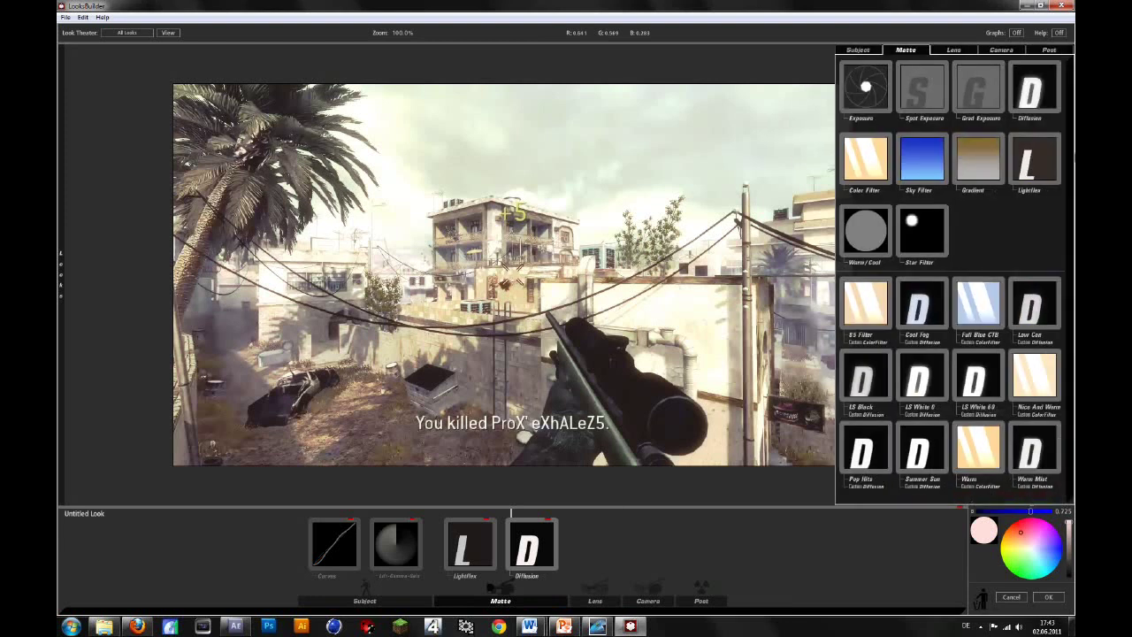
{"action": "left_click", "coordinate": [961, 53]}
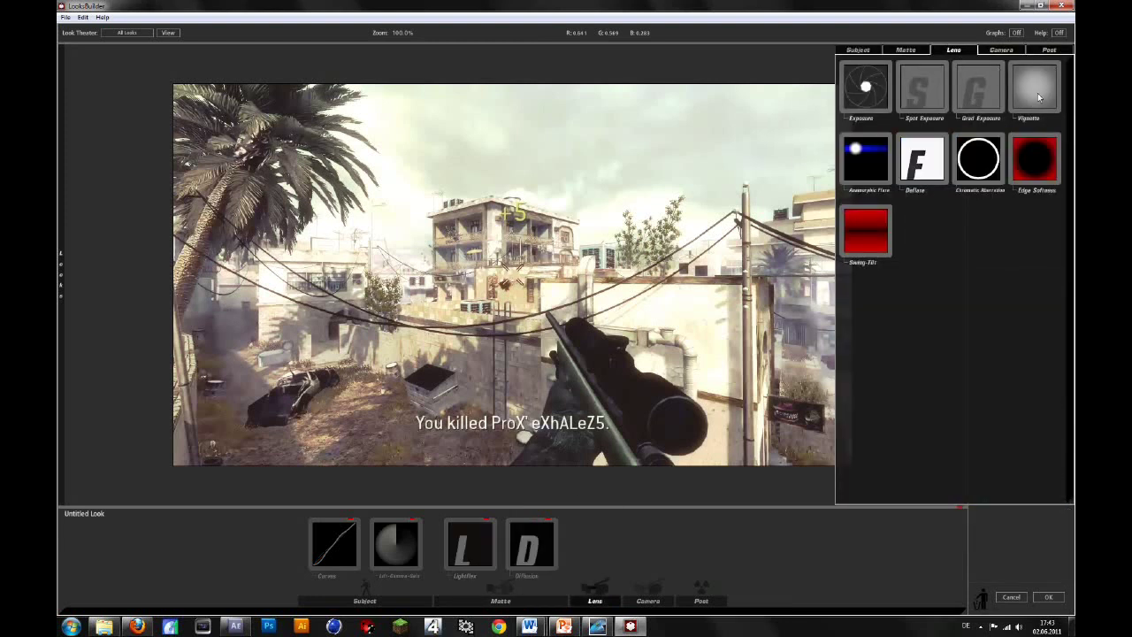
{"action": "left_click_drag", "start_coordinate": [1039, 97], "coordinate": [1061, 384]}
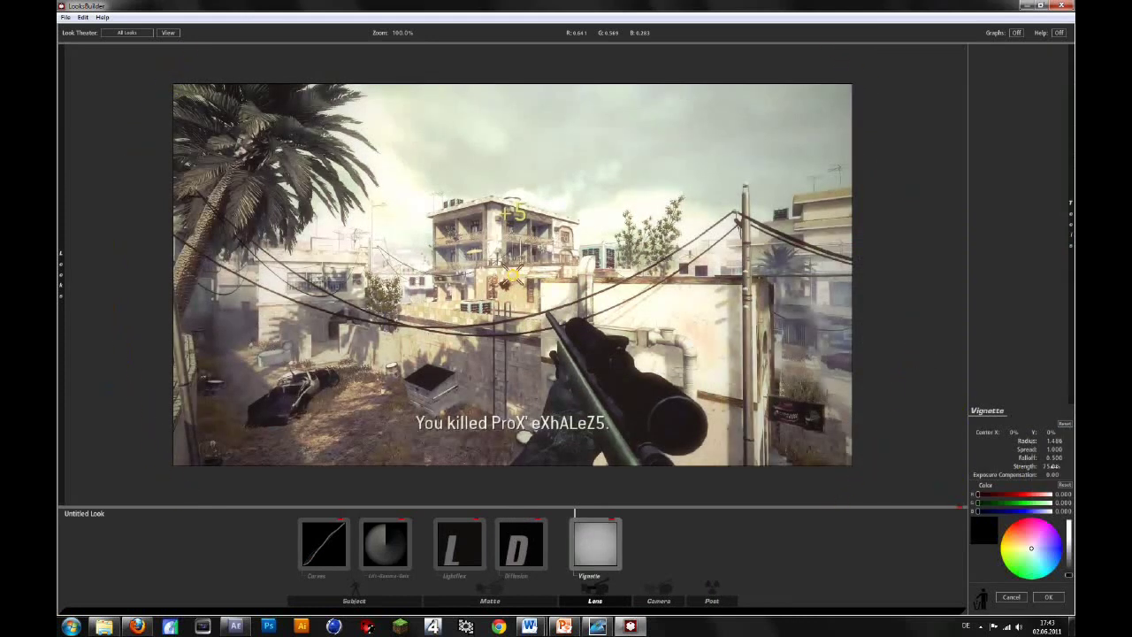
{"action": "left_click_drag", "start_coordinate": [1050, 466], "coordinate": [1069, 466]}
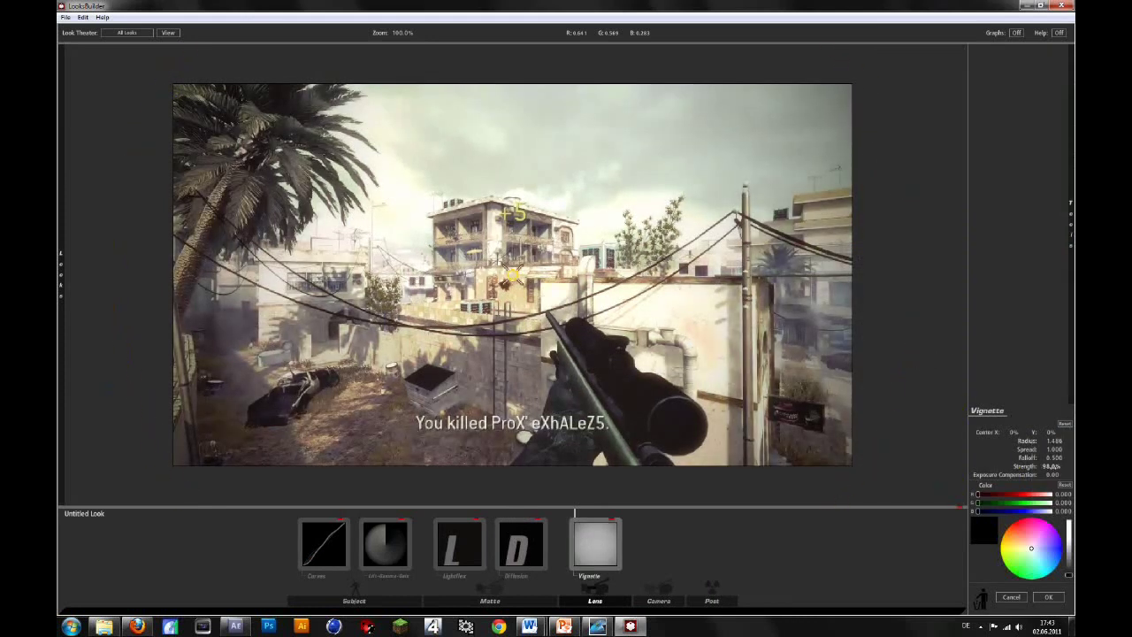
Step: Add Edge Softness to the Lens stage with radius about 1.523 and spread about 0.432, and move its centre down to Y about +70.6%
{"action": "mouse_move", "coordinate": [1069, 221]}
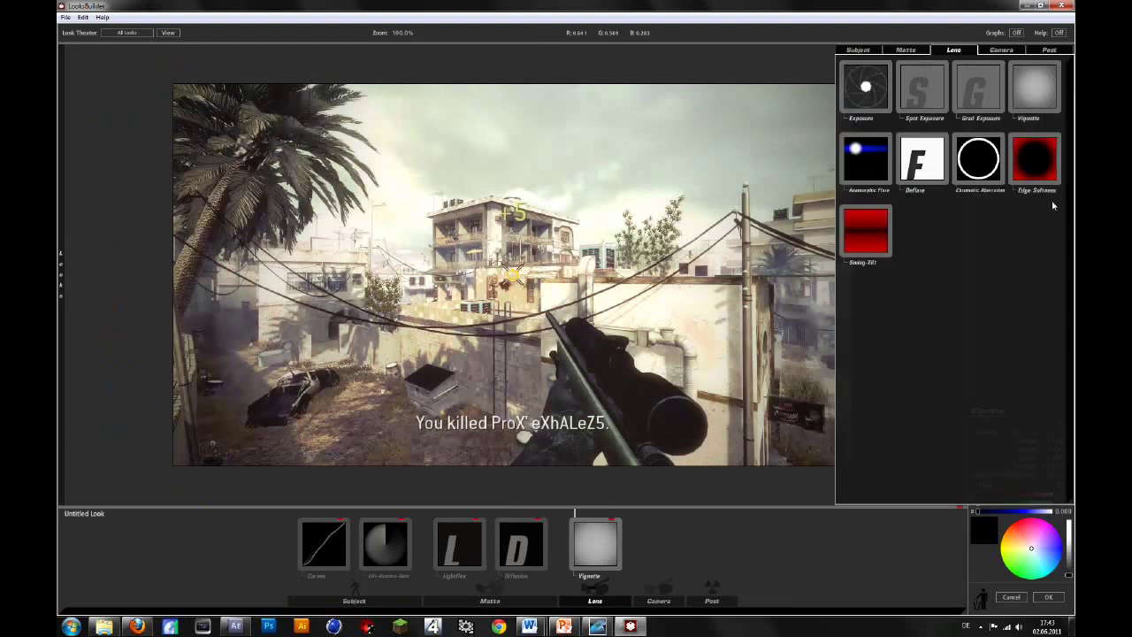
{"action": "left_click_drag", "start_coordinate": [1046, 172], "coordinate": [628, 541]}
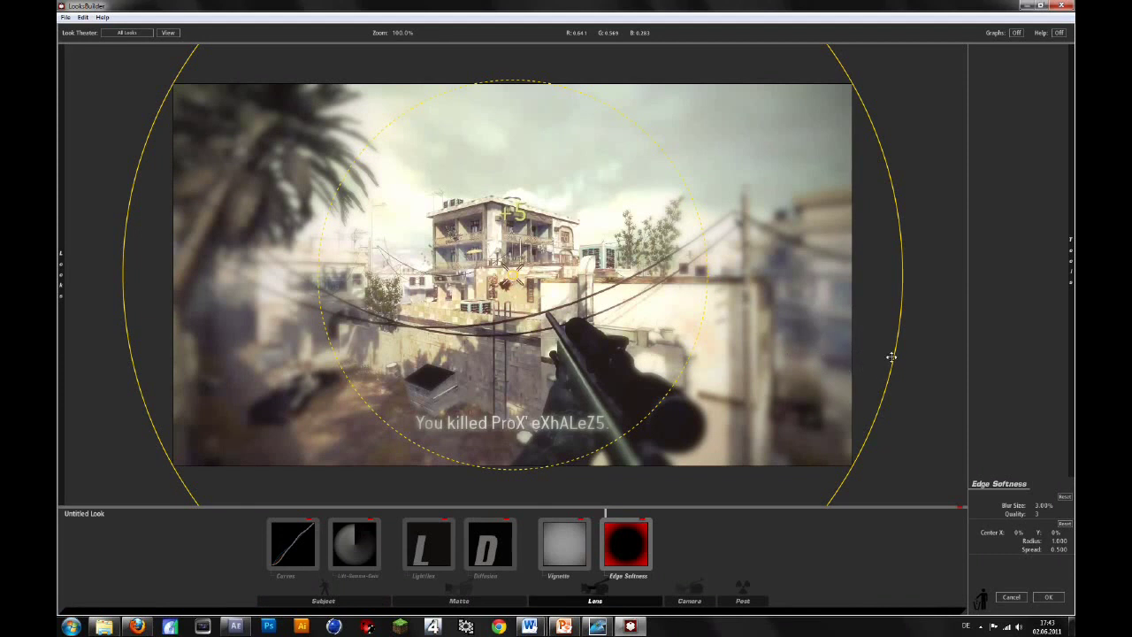
{"action": "left_click_drag", "start_coordinate": [893, 356], "coordinate": [933, 424]}
{"action": "left_click_drag", "start_coordinate": [800, 336], "coordinate": [876, 338]}
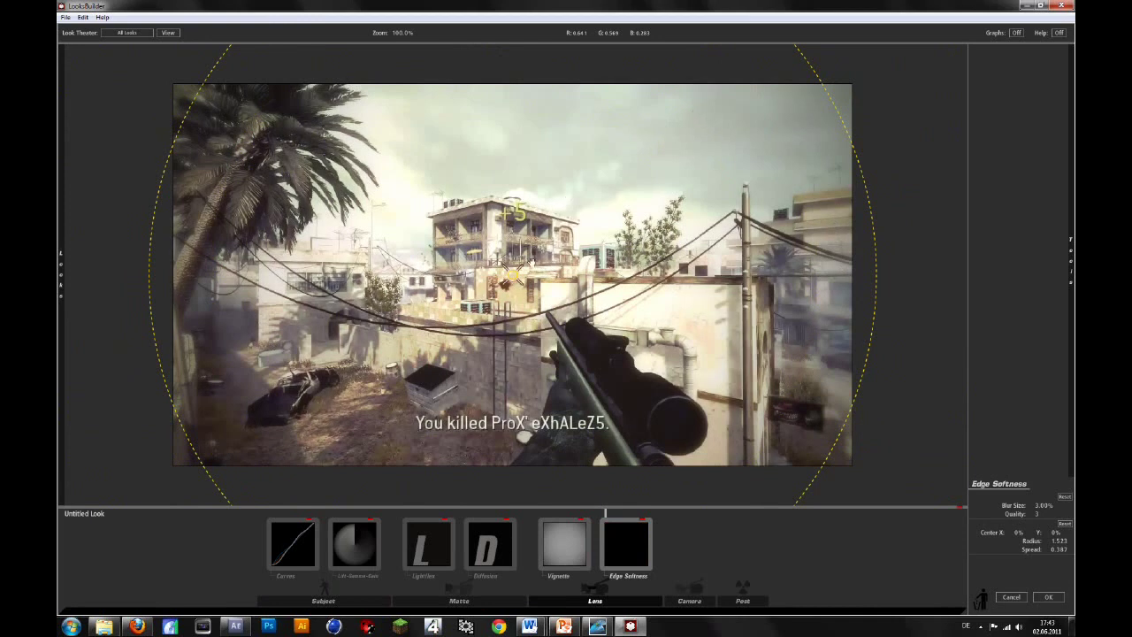
{"action": "left_click_drag", "start_coordinate": [529, 276], "coordinate": [531, 568]}
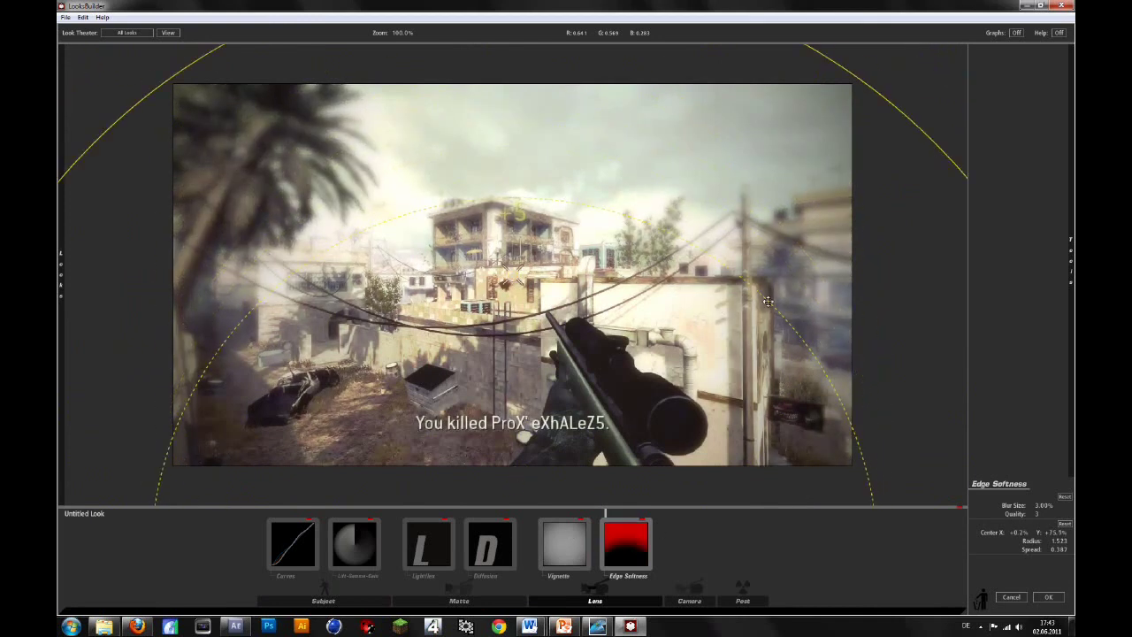
{"action": "left_click_drag", "start_coordinate": [741, 314], "coordinate": [625, 327]}
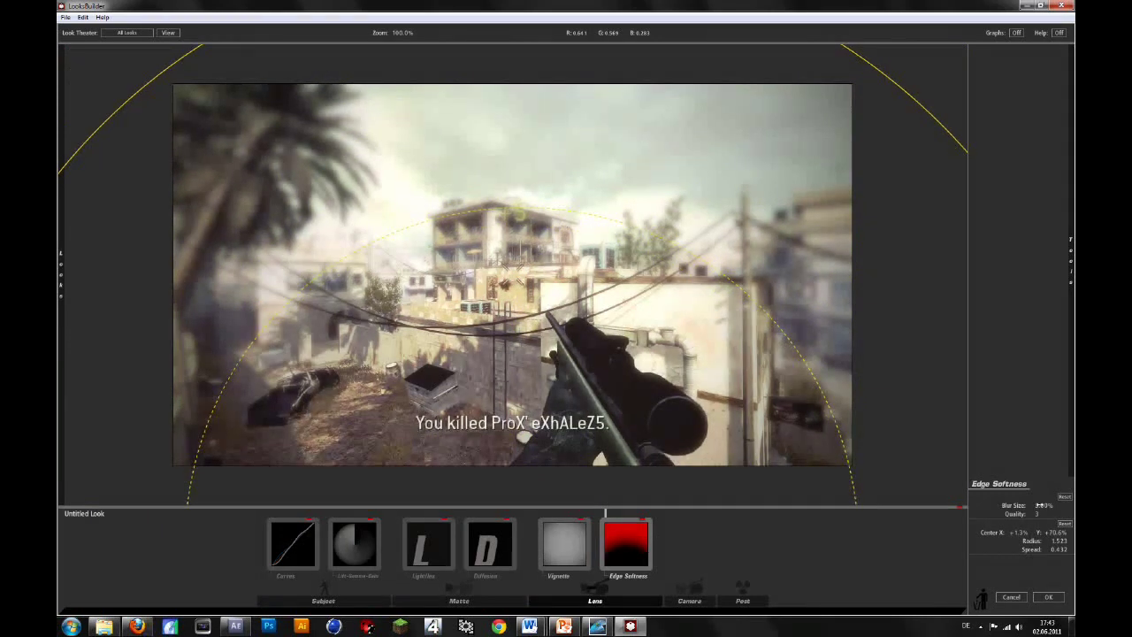
Step: Set the Edge Softness blur size to 2% and quality to 8, and dismiss the system notification
{"action": "double_click", "coordinate": [1039, 505]}
{"action": "type", "text": "2"}
{"action": "key", "text": "Return"}
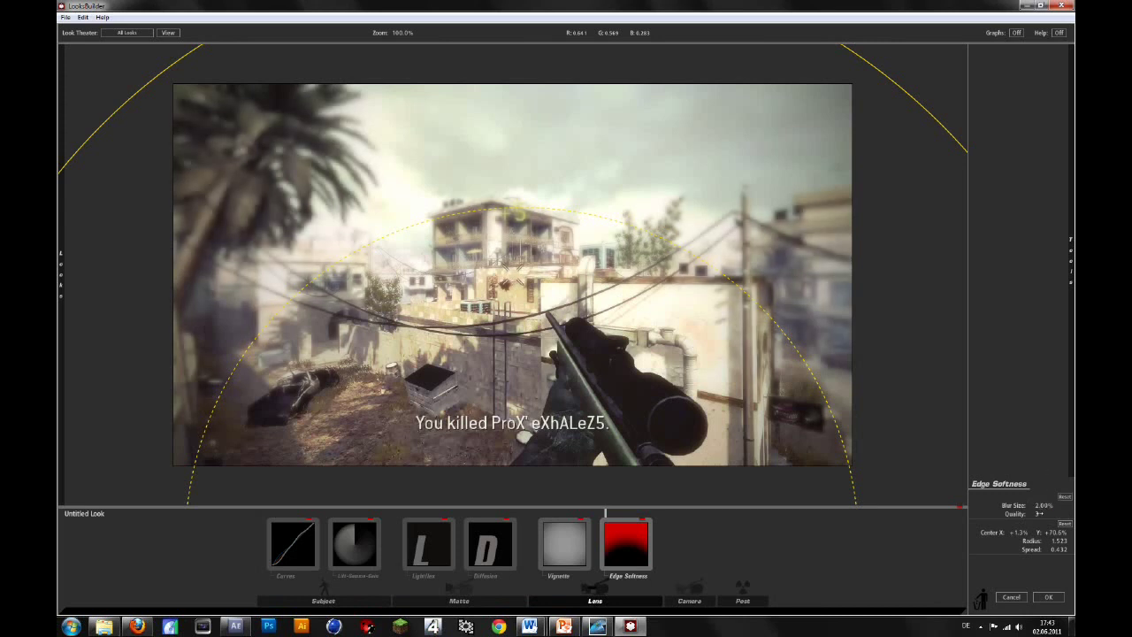
{"action": "left_click", "coordinate": [1042, 514]}
{"action": "type", "text": "8"}
{"action": "key", "text": "Return"}
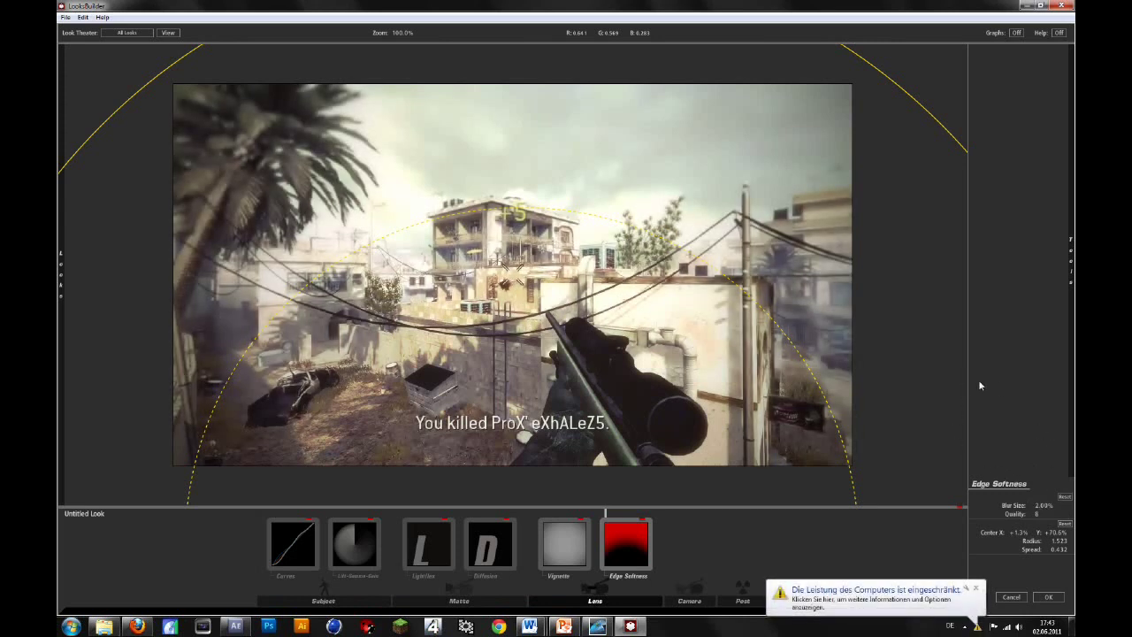
{"action": "left_click", "coordinate": [976, 588]}
Step: Set the Edge Softness blur size to 1% and its quality to 7
{"action": "left_click", "coordinate": [1039, 511]}
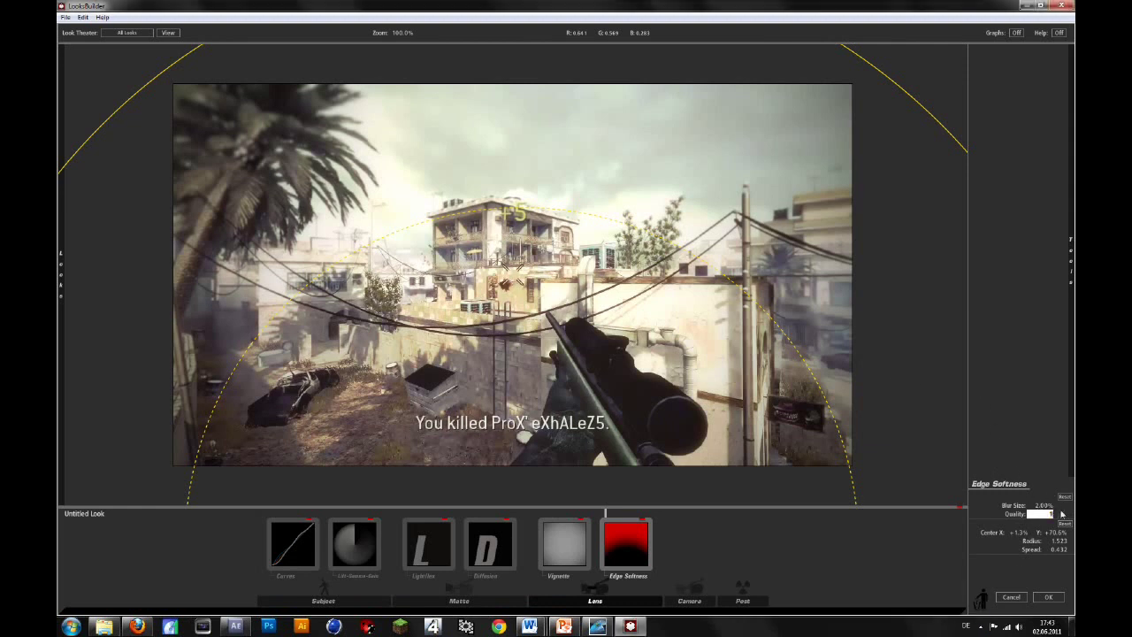
{"action": "key", "text": "Return"}
{"action": "double_click", "coordinate": [1044, 505]}
{"action": "type", "text": "1"}
{"action": "key", "text": "Return"}
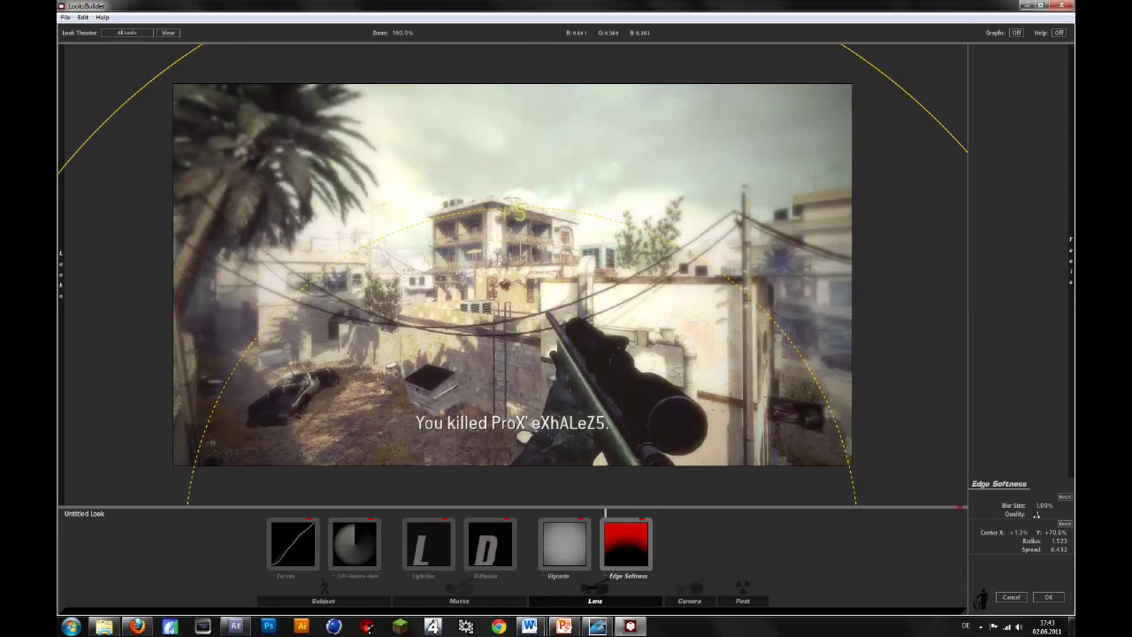
{"action": "left_click", "coordinate": [1036, 515]}
{"action": "key", "text": "Return"}
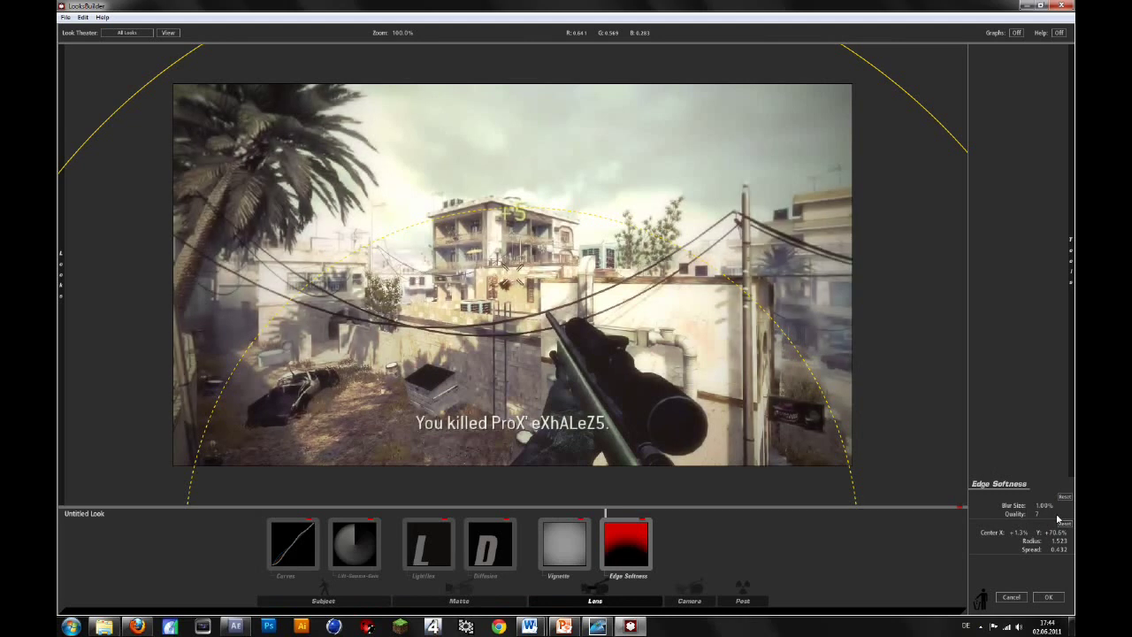
Step: Add an Anamorphic Flare to the Lens stage and tint it pale pink, about 2.000 red, 1.332 green and 1.265 blue
{"action": "mouse_move", "coordinate": [1070, 261]}
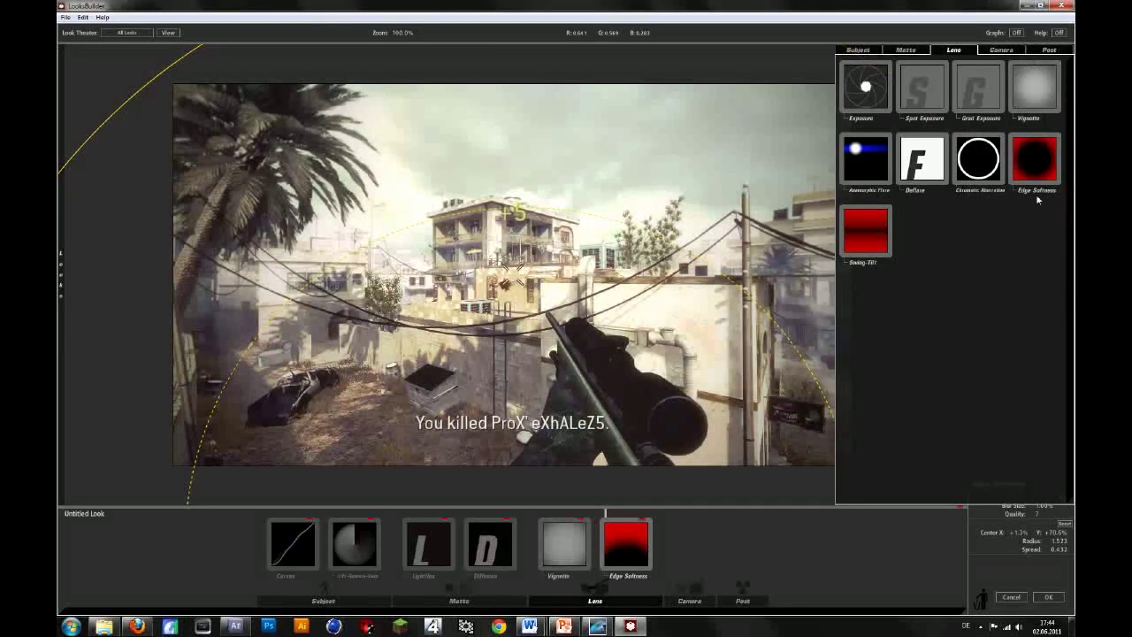
{"action": "double_click", "coordinate": [872, 162]}
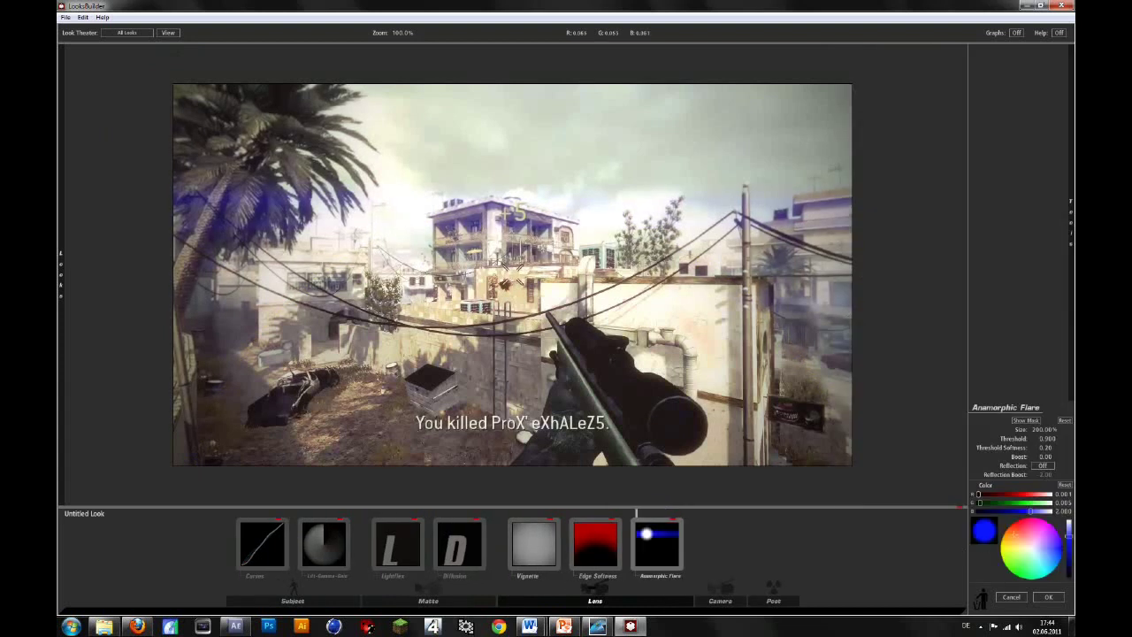
{"action": "left_click_drag", "start_coordinate": [1059, 553], "coordinate": [1019, 531]}
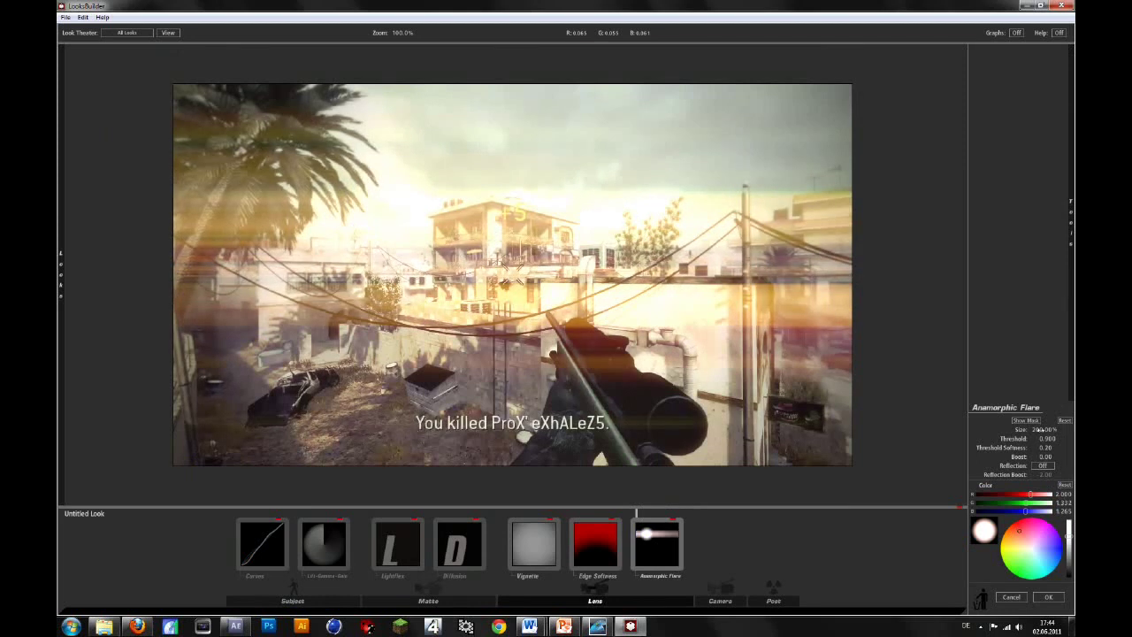
Step: Set the Anamorphic Flare size to 80% and its threshold to 1.000
{"action": "left_click", "coordinate": [1041, 430]}
{"action": "type", "text": "80"}
{"action": "left_click", "coordinate": [1029, 372]}
{"action": "left_click", "coordinate": [1044, 437]}
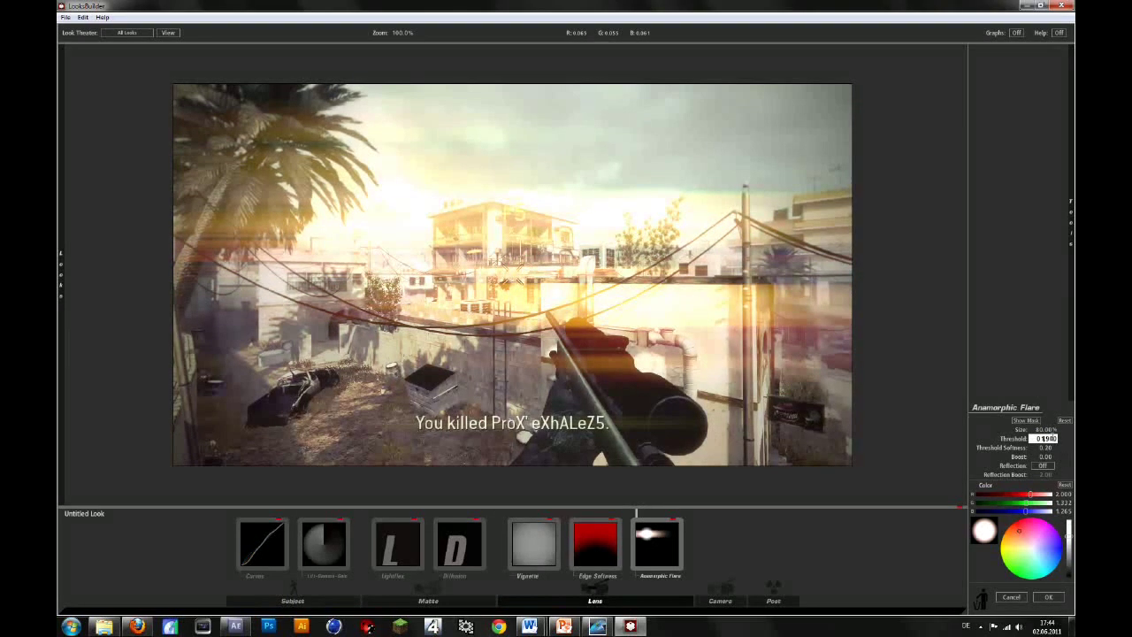
{"action": "type", "text": "1"}
{"action": "key", "text": "Return"}
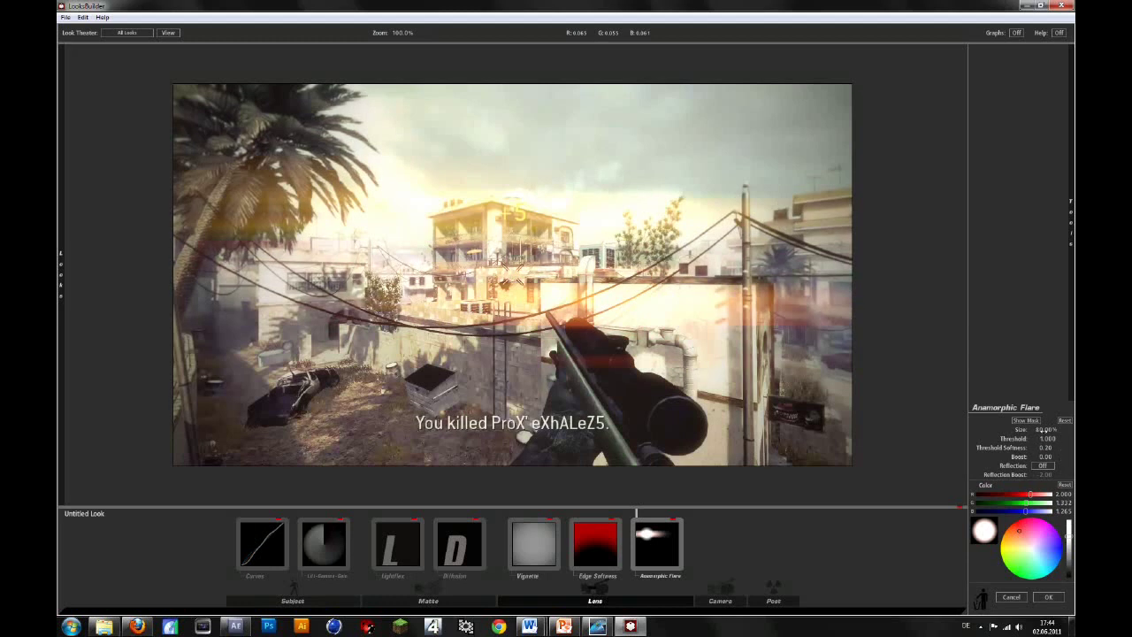
Step: Raise the Anamorphic Flare threshold to 1.120, set its size to 70%, and dismiss the system notification
{"action": "mouse_move", "coordinate": [1044, 429]}
{"action": "left_mouse_down"}
{"action": "mouse_move", "coordinate": [1045, 447]}
{"action": "mouse_move", "coordinate": [1047, 426]}
{"action": "left_mouse_up"}
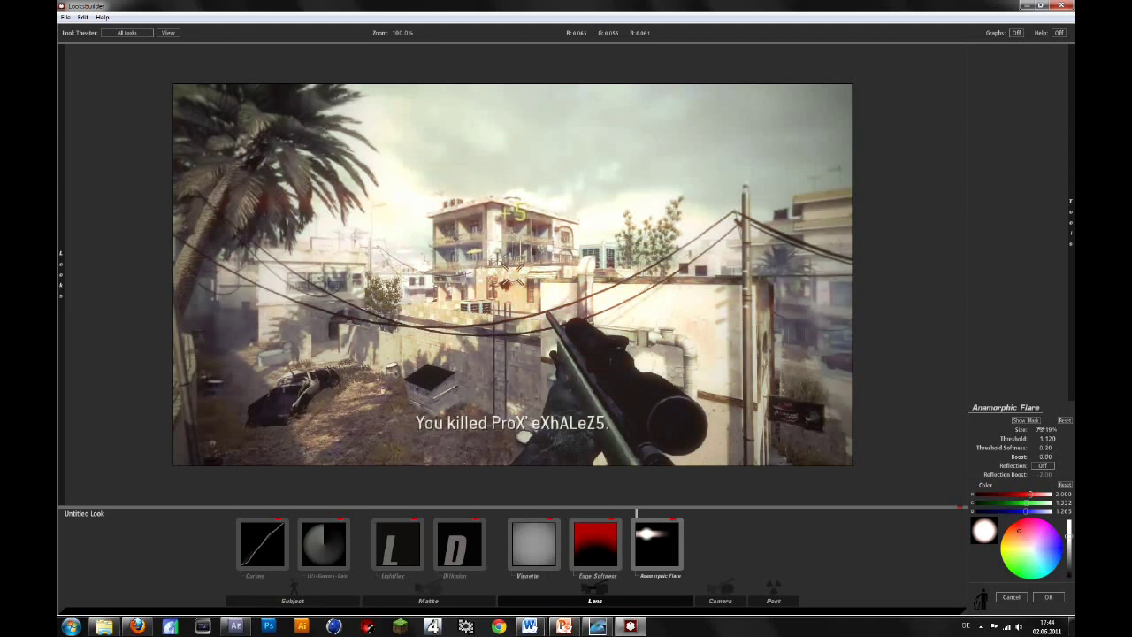
{"action": "double_click", "coordinate": [1041, 429]}
{"action": "key", "text": "Return"}
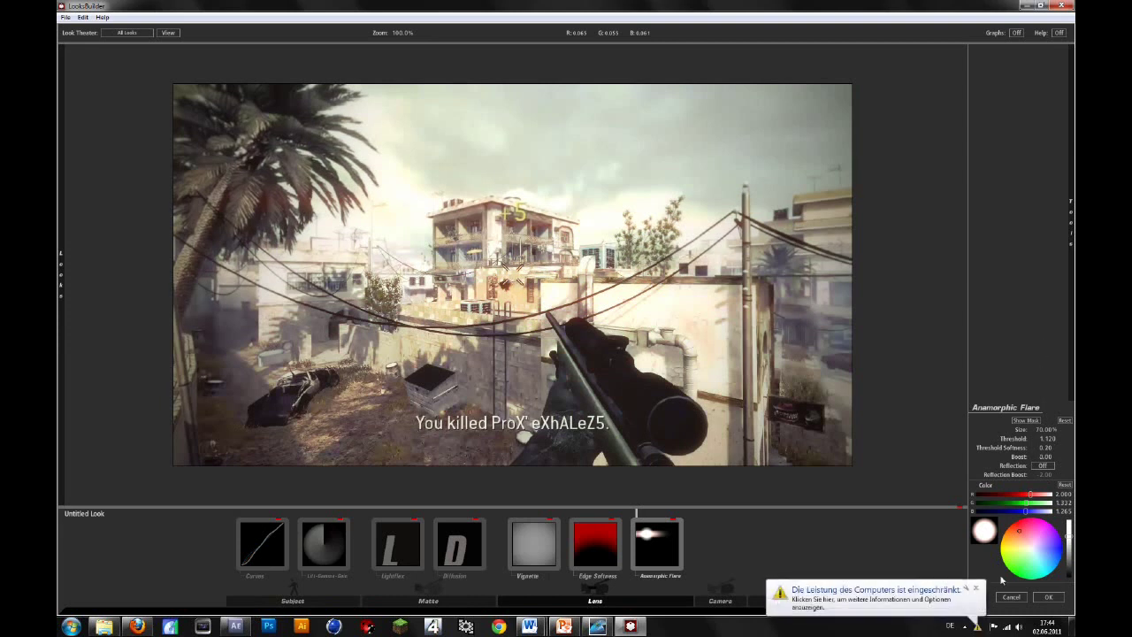
{"action": "left_click", "coordinate": [976, 588]}
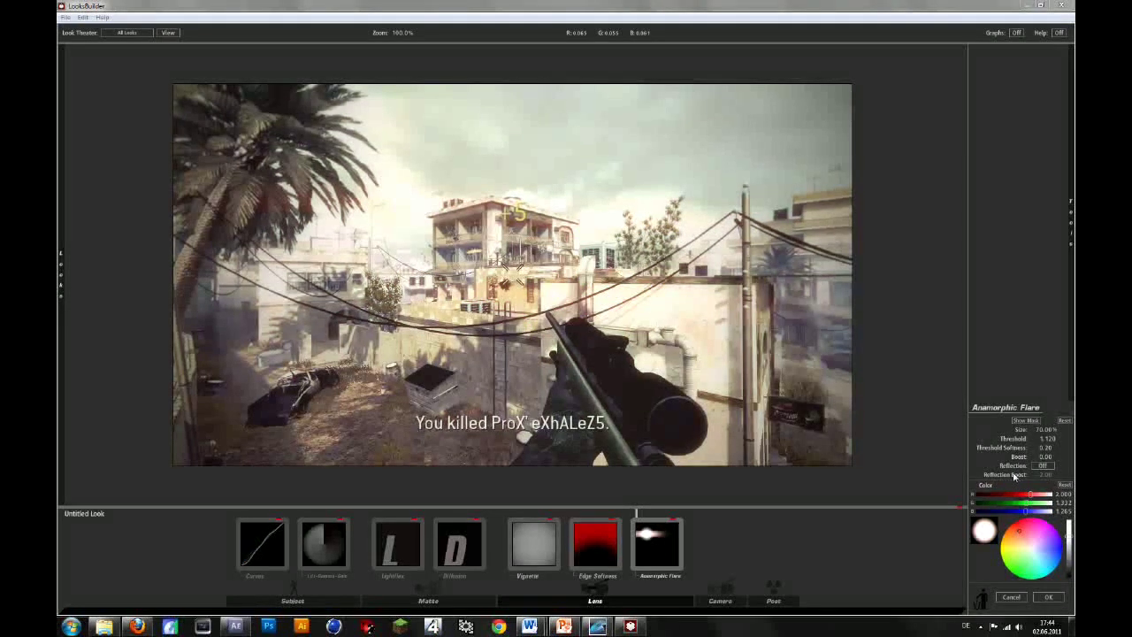
Step: Add a Lift-Gamma-Gain tool to the Post stage
{"action": "mouse_move", "coordinate": [1018, 248]}
{"action": "left_click", "coordinate": [1005, 52]}
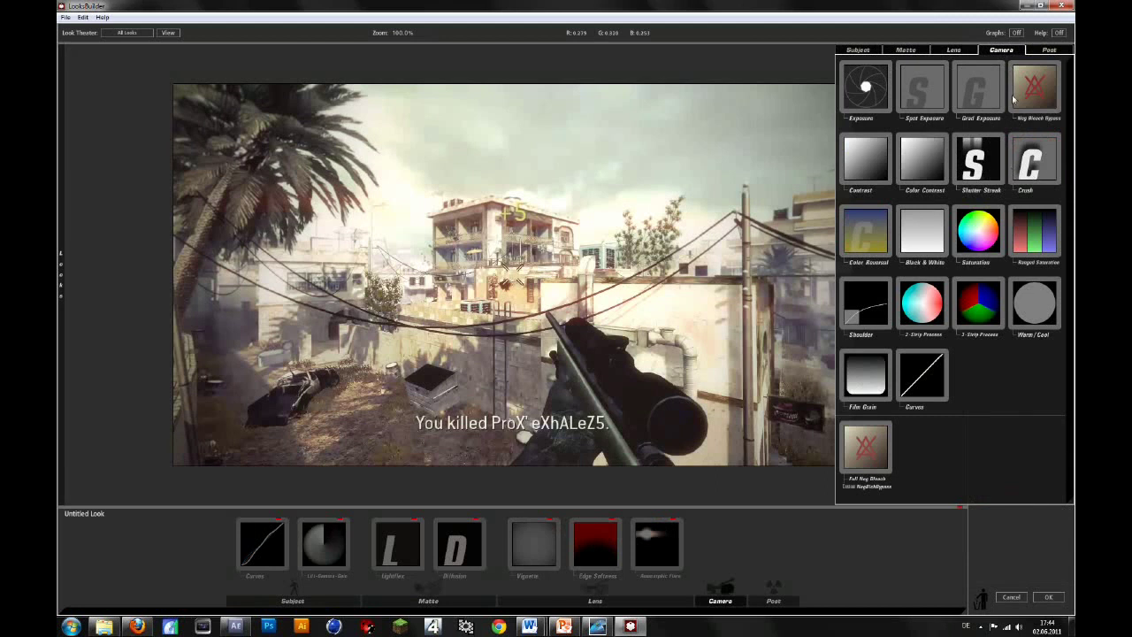
{"action": "left_click", "coordinate": [1043, 51]}
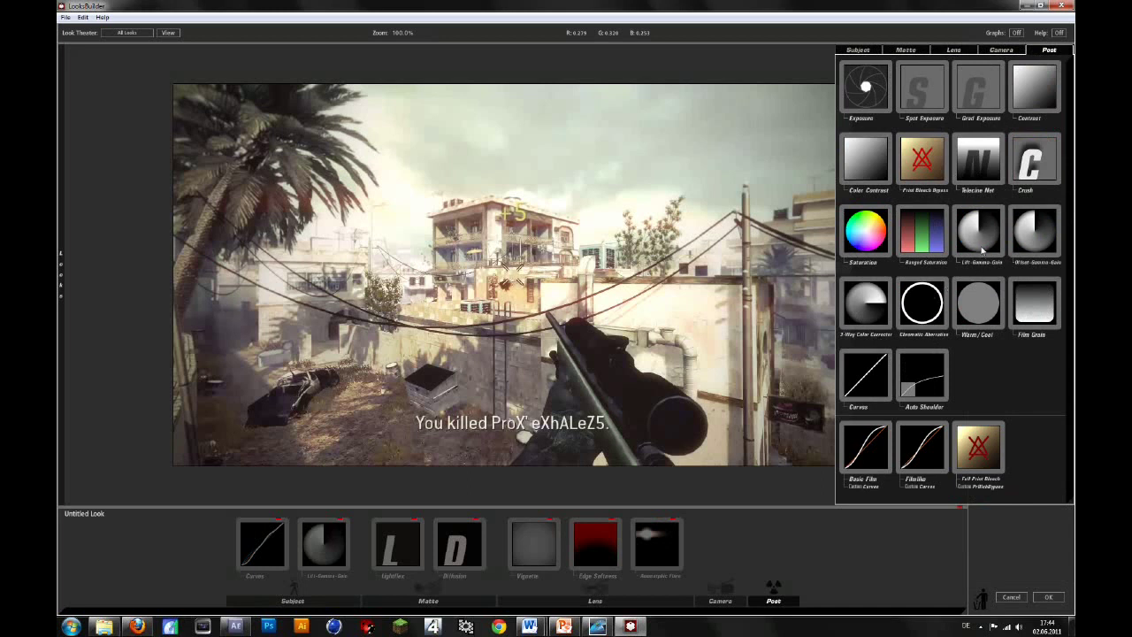
{"action": "left_click_drag", "start_coordinate": [982, 250], "coordinate": [777, 541]}
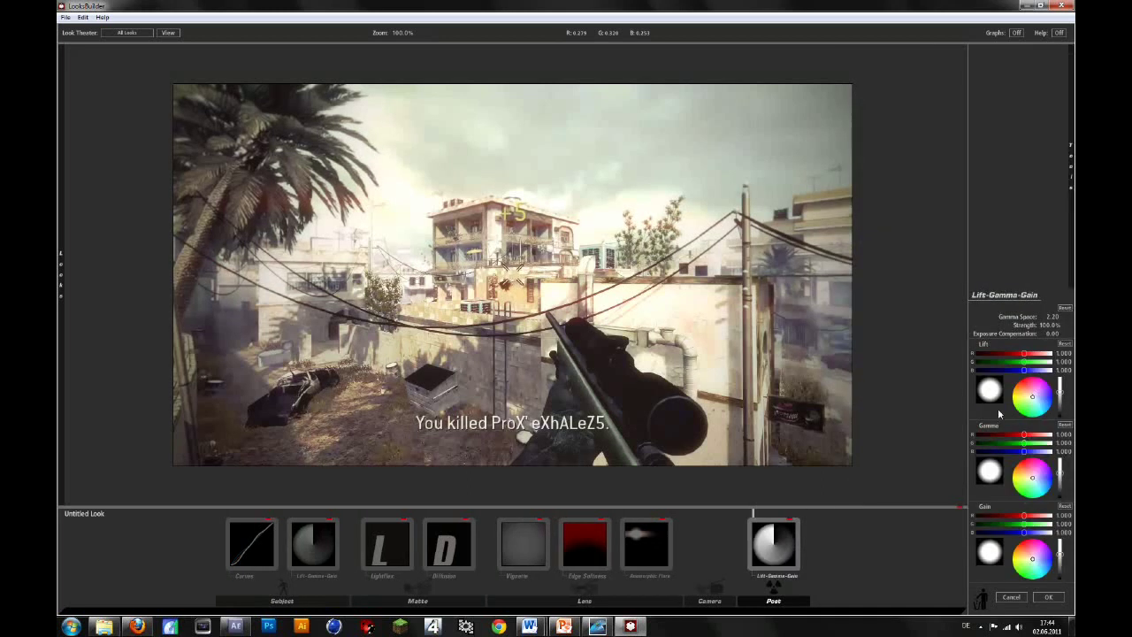
Step: Tint the Post stage lift faintly red, the gamma faintly blue (blue about 1.062) and the gain faintly green (green about 1.015)
{"action": "left_click_drag", "start_coordinate": [1031, 396], "coordinate": [1028, 391]}
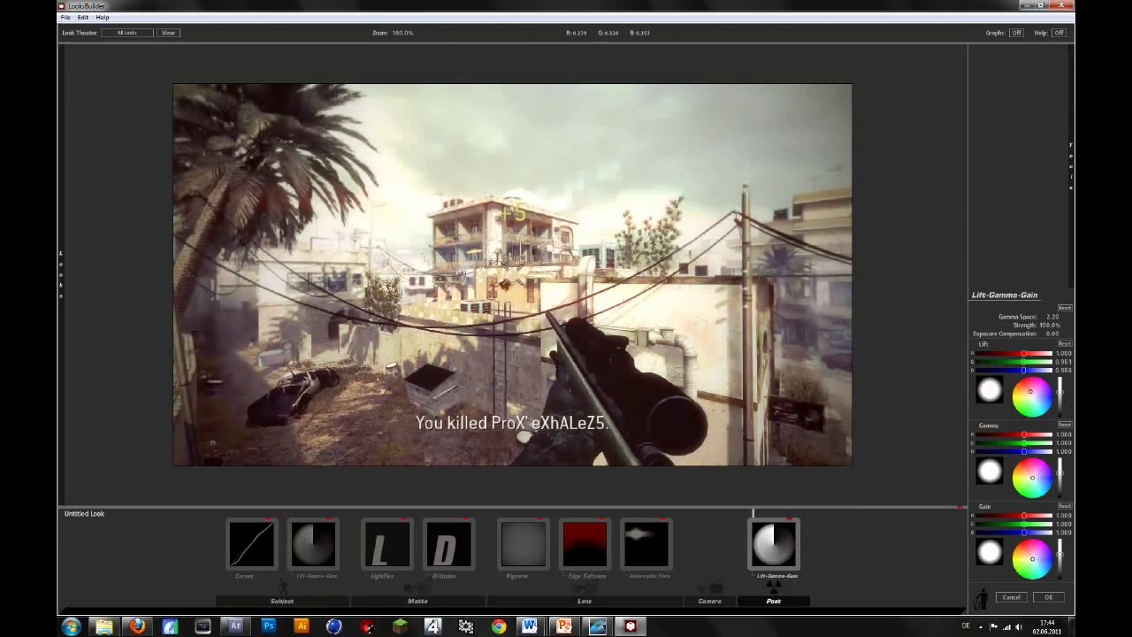
{"action": "left_click_drag", "start_coordinate": [1031, 478], "coordinate": [1038, 479]}
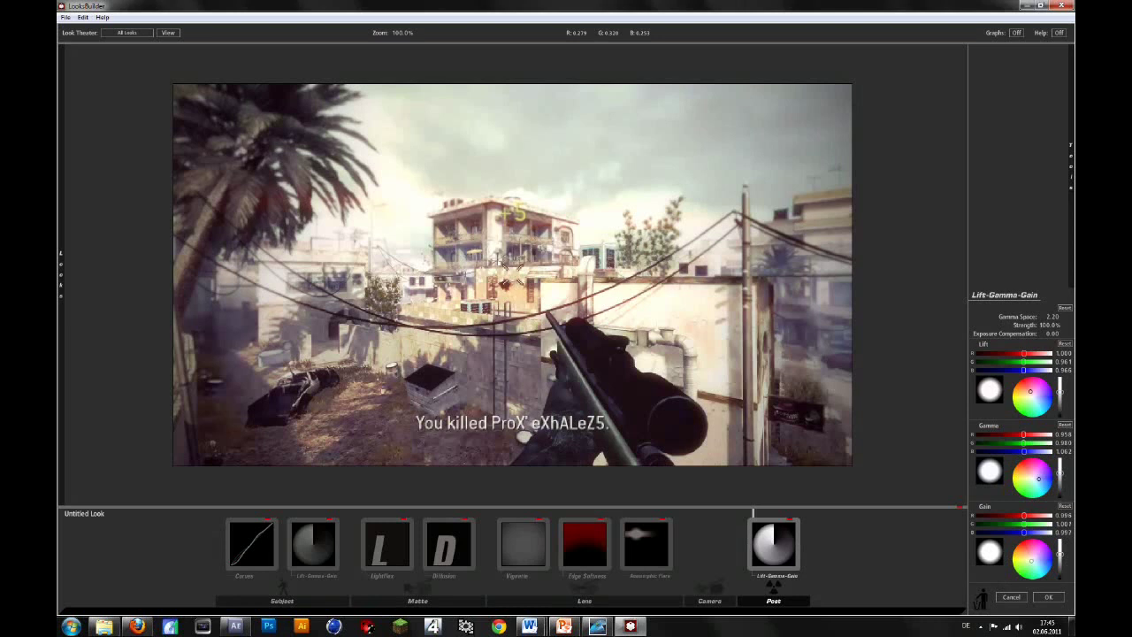
{"action": "left_click_drag", "start_coordinate": [1031, 561], "coordinate": [1030, 562]}
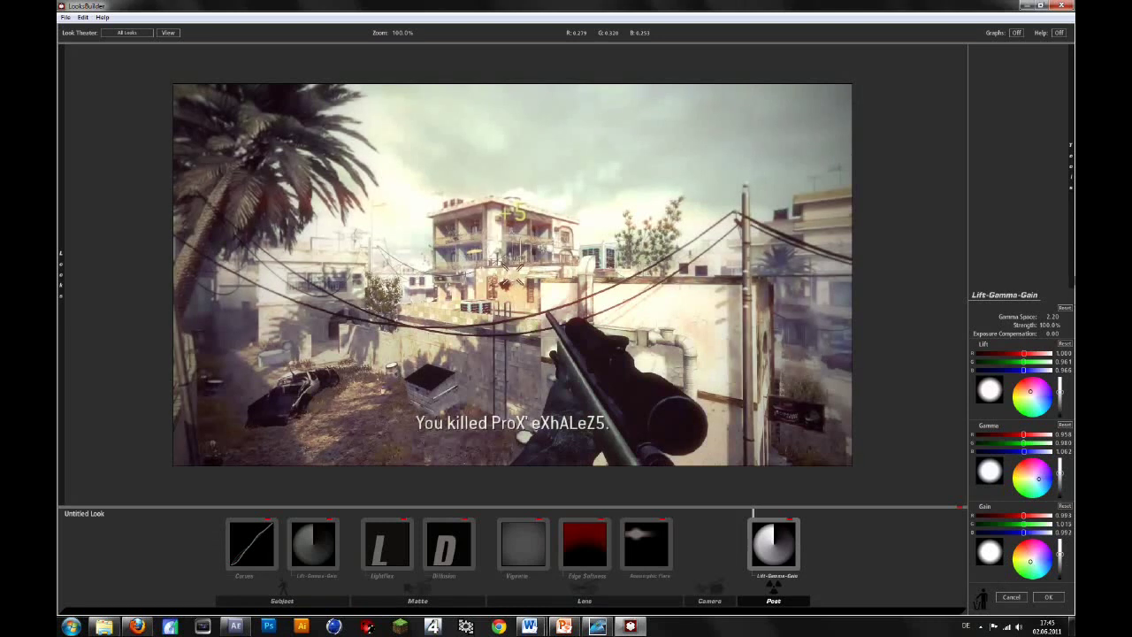
Step: Deepen the shadows and lift the highlights on the Subject stage's RGB curve, and apply the finished look to the adjustment layer
{"action": "mouse_move", "coordinate": [1072, 258]}
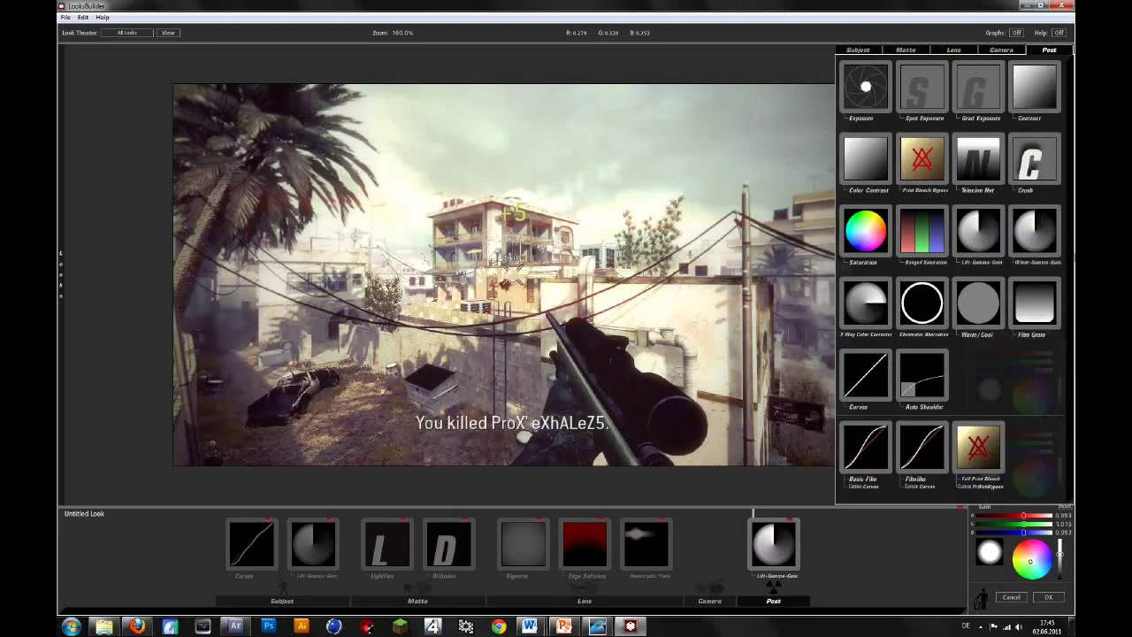
{"action": "left_click", "coordinate": [862, 53]}
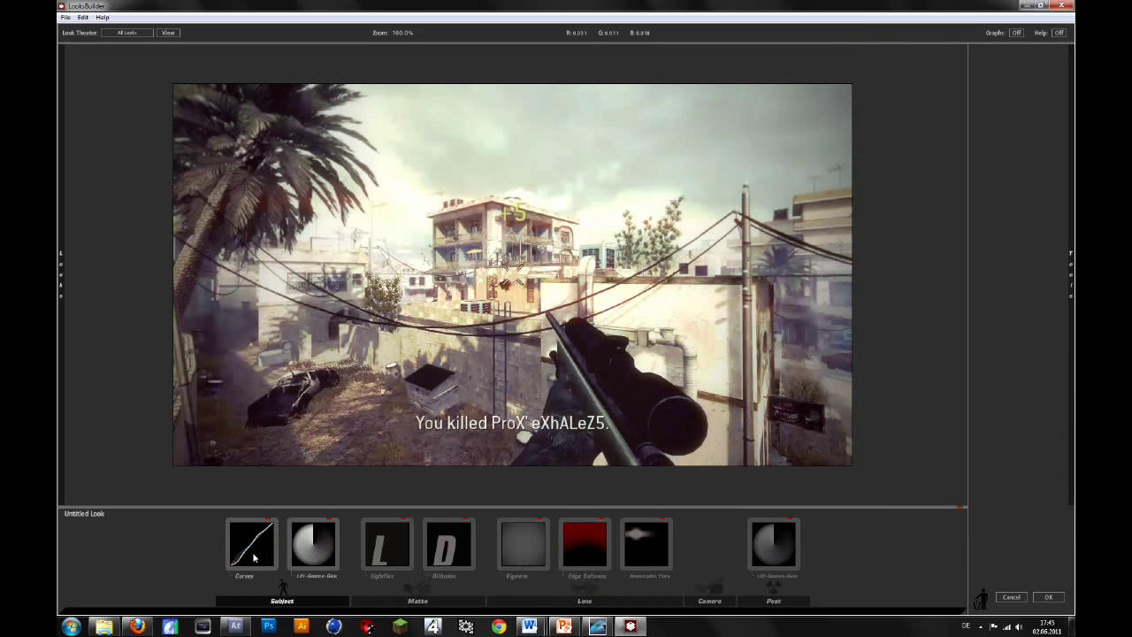
{"action": "left_click", "coordinate": [252, 568]}
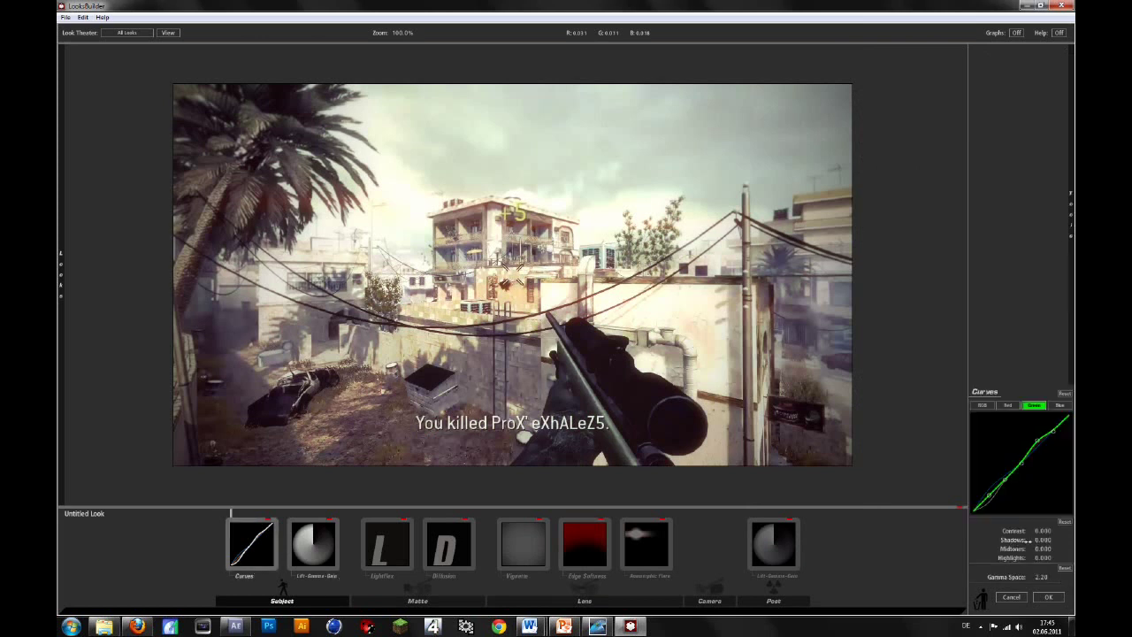
{"action": "left_click", "coordinate": [983, 405]}
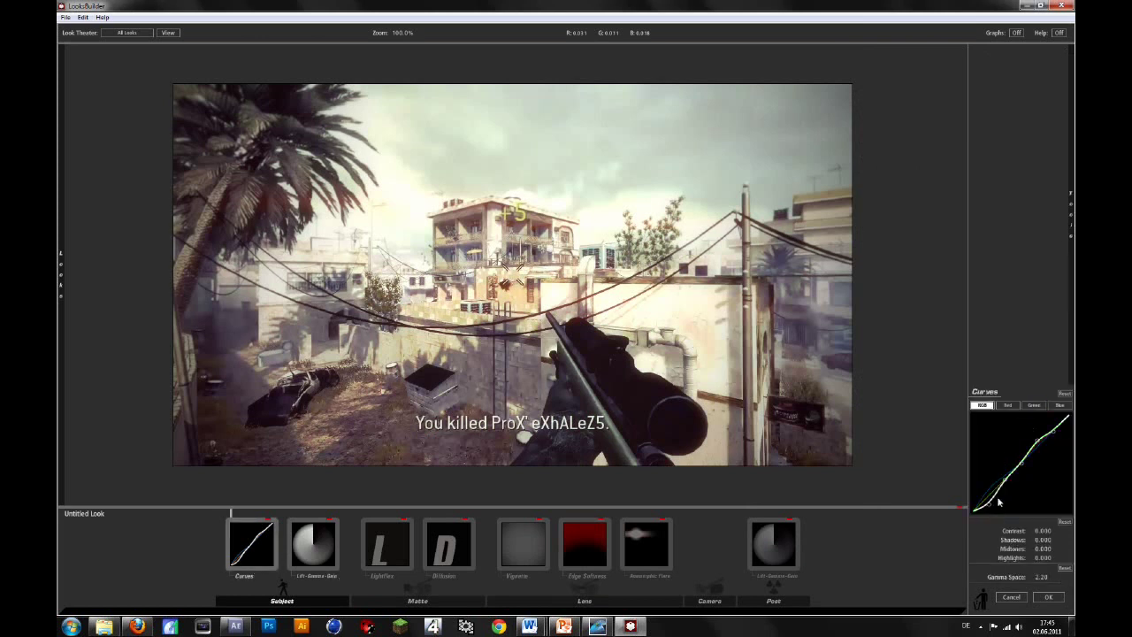
{"action": "left_click_drag", "start_coordinate": [1005, 480], "coordinate": [1004, 484]}
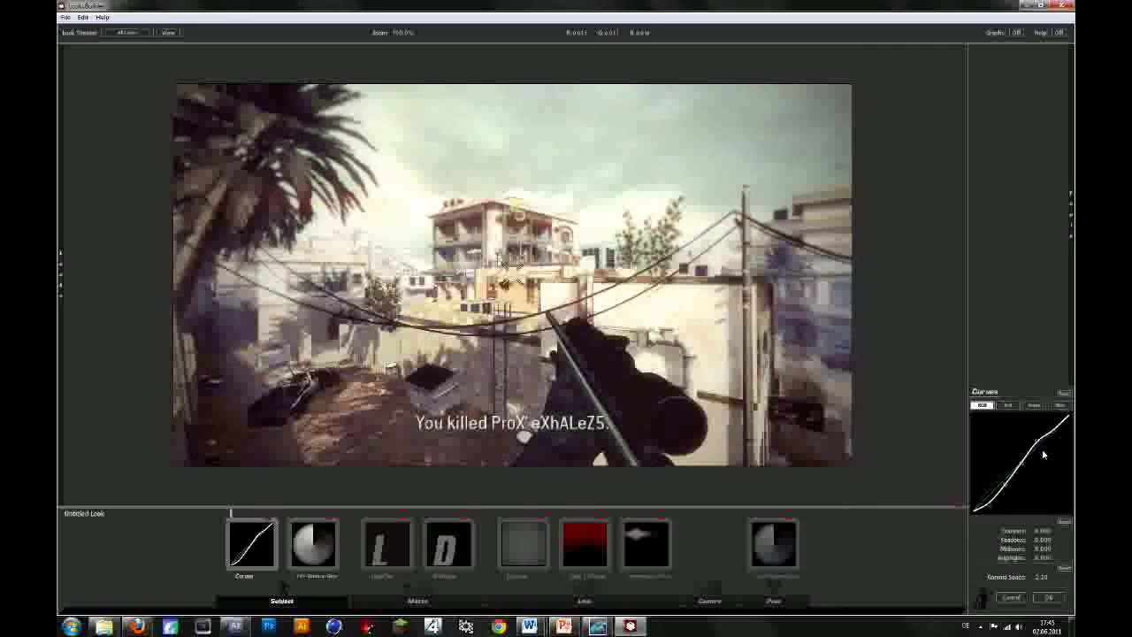
{"action": "left_click_drag", "start_coordinate": [1052, 431], "coordinate": [1053, 425]}
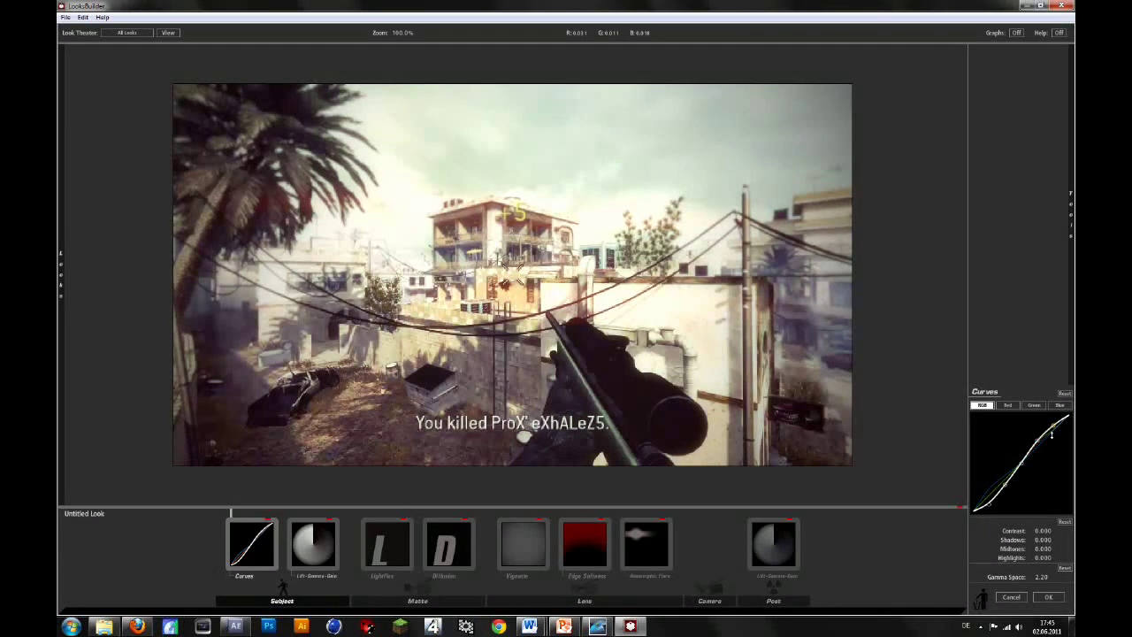
{"action": "left_click", "coordinate": [1049, 597]}
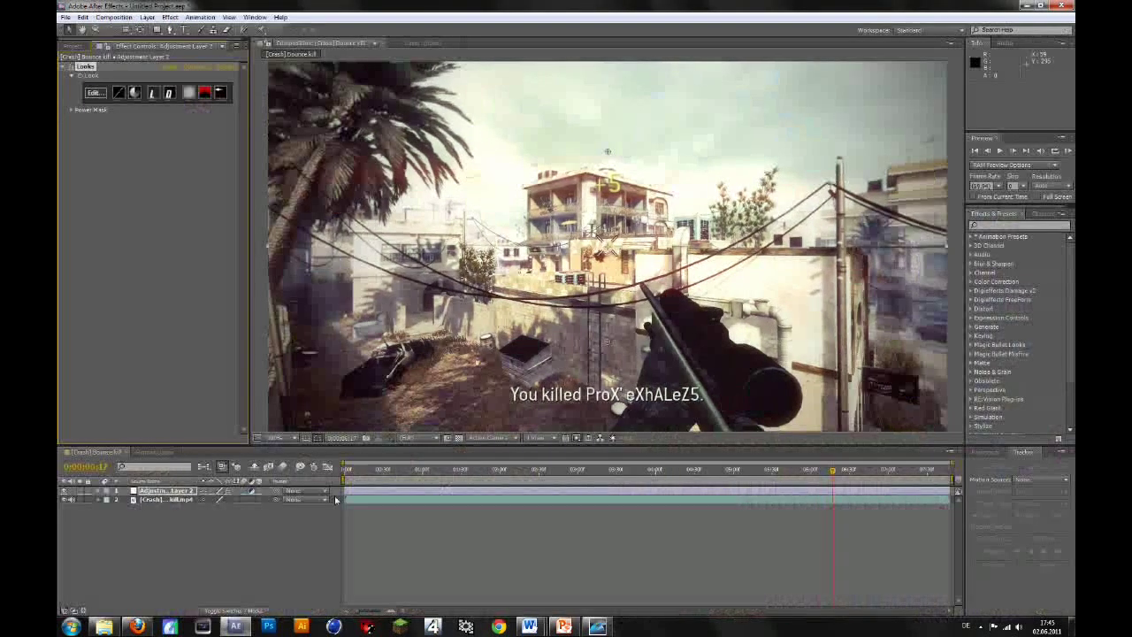
Step: Compare the clip without and with the look by hiding the adjustment layer and showing it again
{"action": "left_click", "coordinate": [224, 554]}
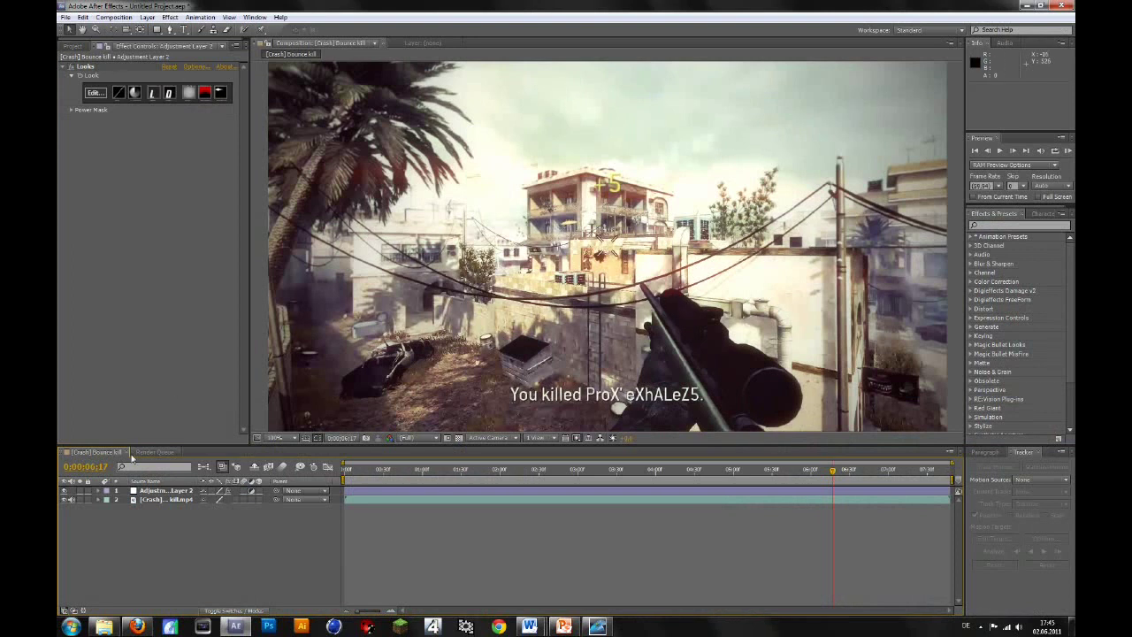
{"action": "left_click", "coordinate": [63, 491]}
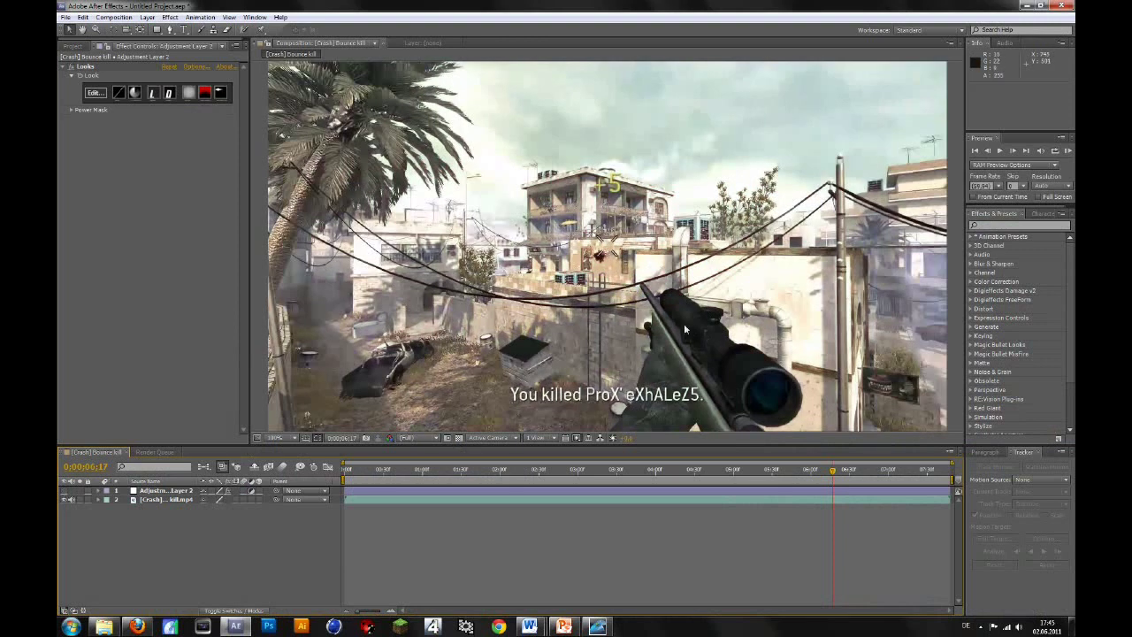
{"action": "left_click", "coordinate": [64, 491]}
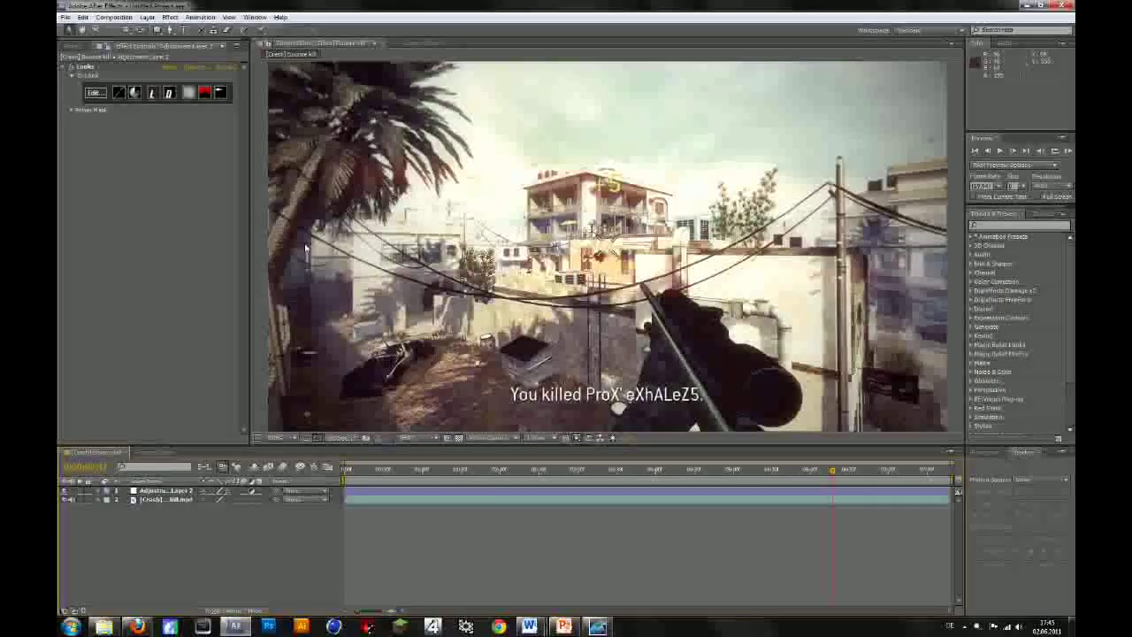
Step: Create a black solid layer above the adjustment layer
{"action": "key", "text": "ctrl+y"}
{"action": "left_click", "coordinate": [594, 405]}
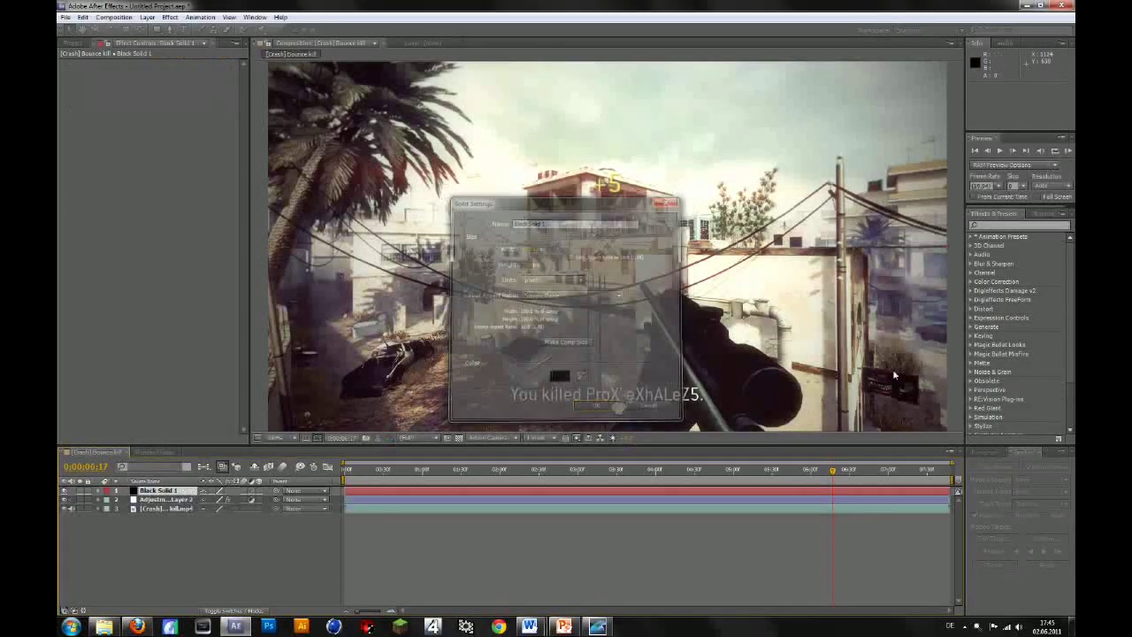
Step: Apply the Optical Flares user preset "1" to the black solid layer
{"action": "left_click", "coordinate": [974, 238]}
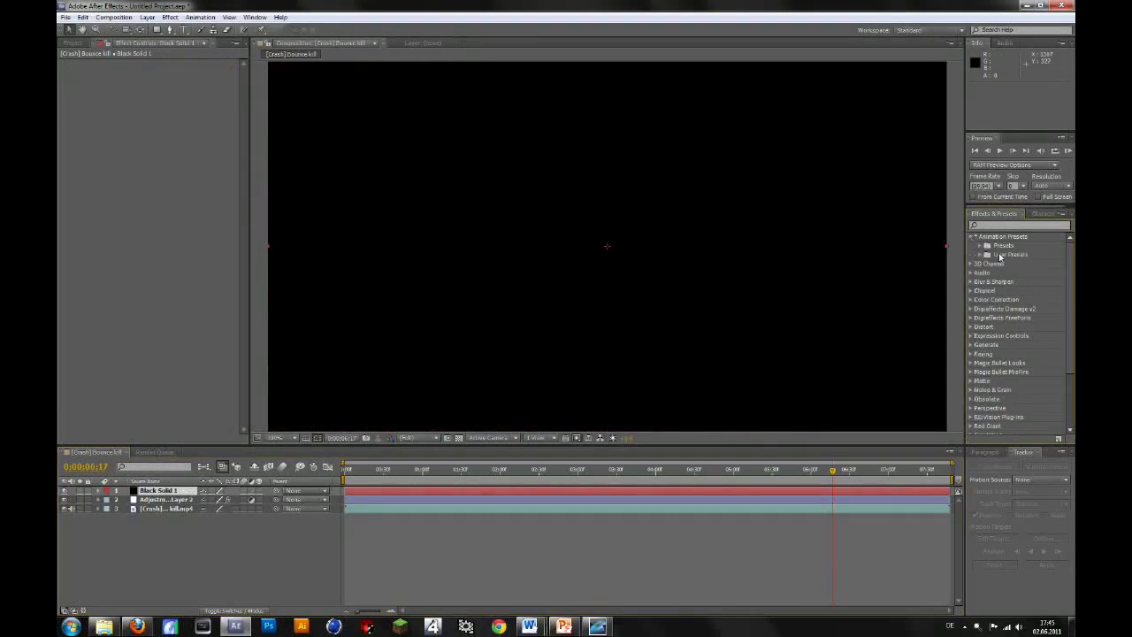
{"action": "left_click", "coordinate": [982, 255]}
{"action": "double_click", "coordinate": [1002, 263]}
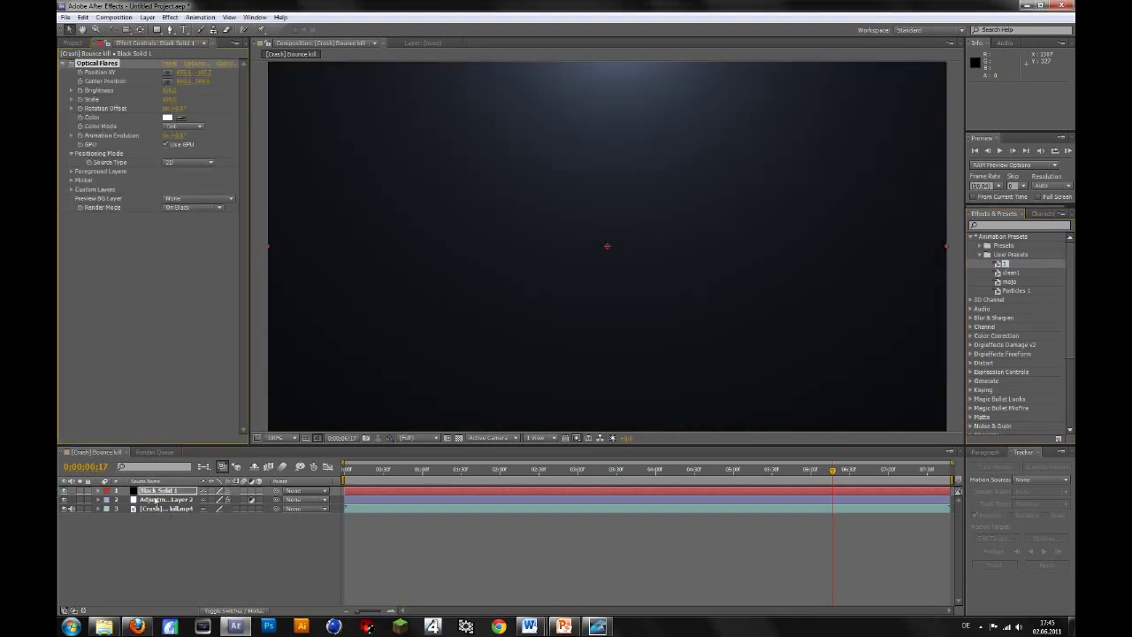
Step: Set the black solid's blending mode to Add and hide the layer
{"action": "key", "text": "F4"}
{"action": "left_click", "coordinate": [215, 490]}
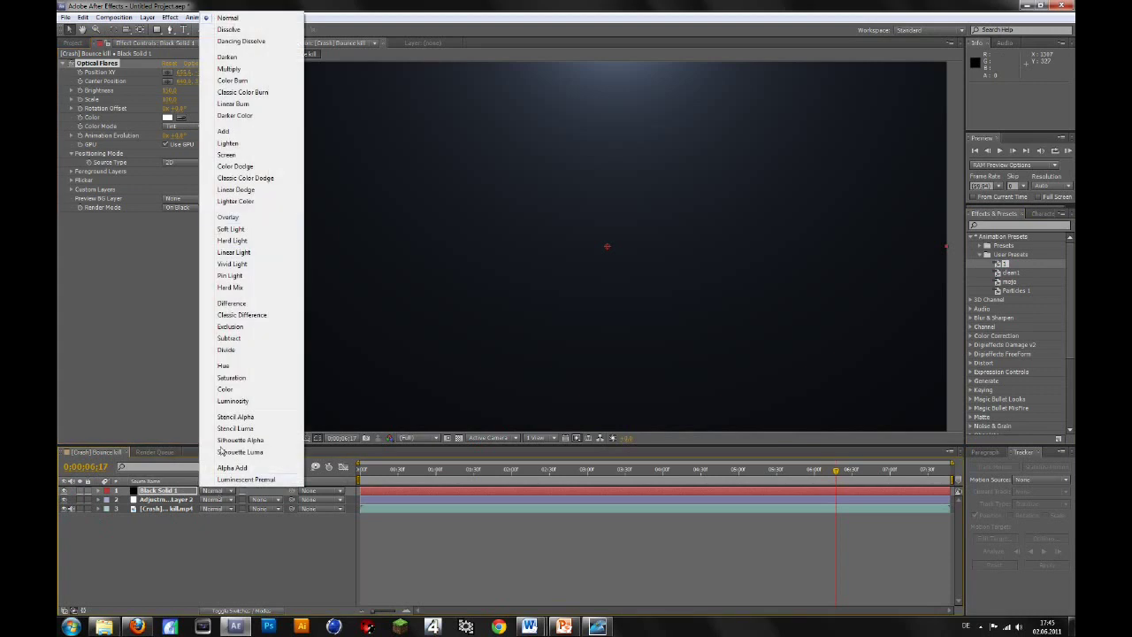
{"action": "left_click", "coordinate": [224, 131]}
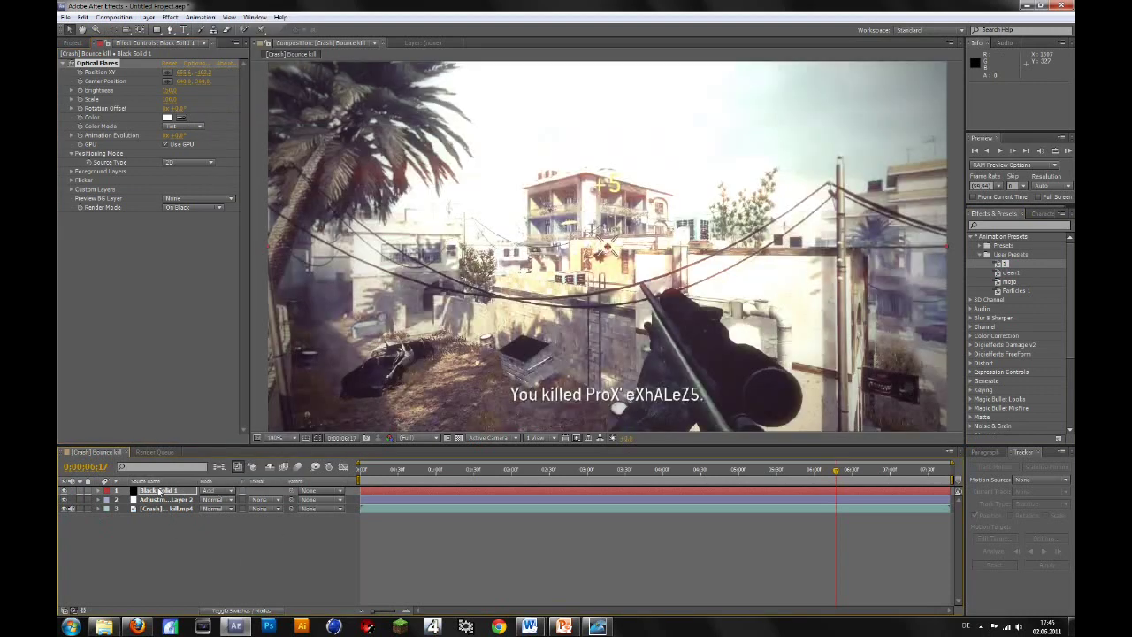
{"action": "left_click", "coordinate": [64, 490]}
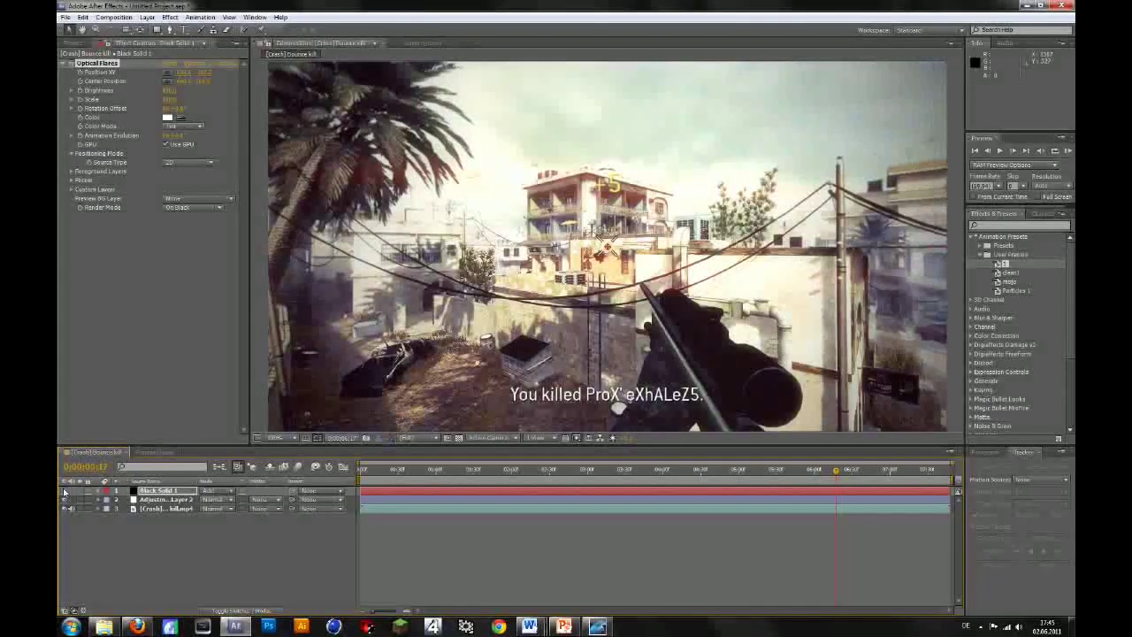
Step: Reopen the adjustment layer's look for editing and add Grad Exposure to its Camera stage
{"action": "left_click", "coordinate": [159, 499]}
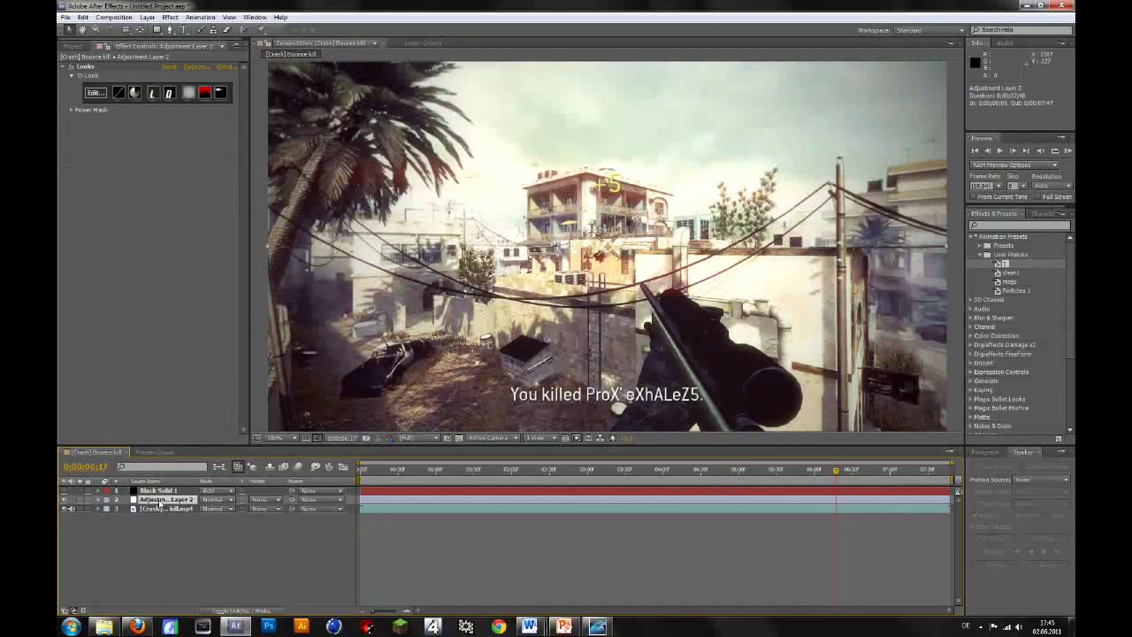
{"action": "left_click", "coordinate": [95, 94]}
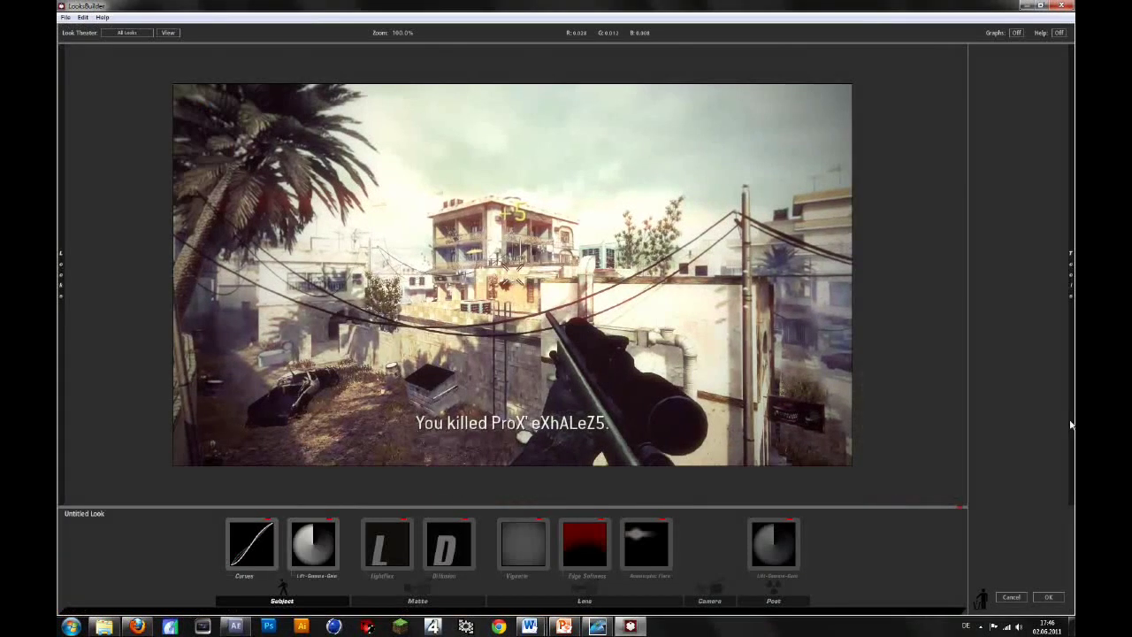
{"action": "left_click", "coordinate": [1002, 50]}
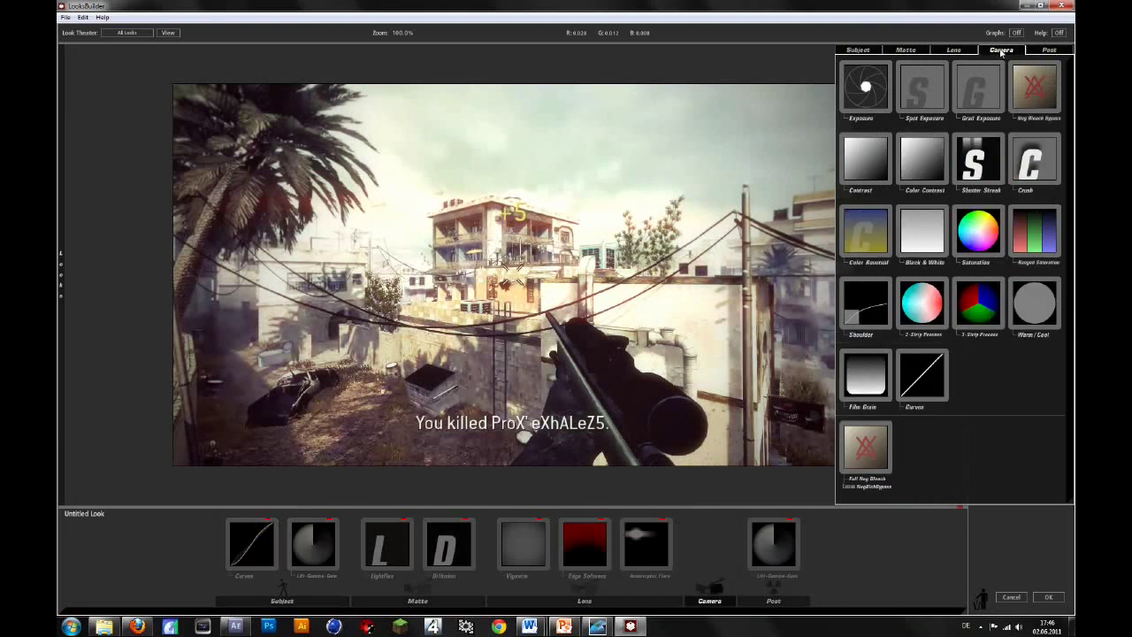
{"action": "left_click", "coordinate": [906, 51]}
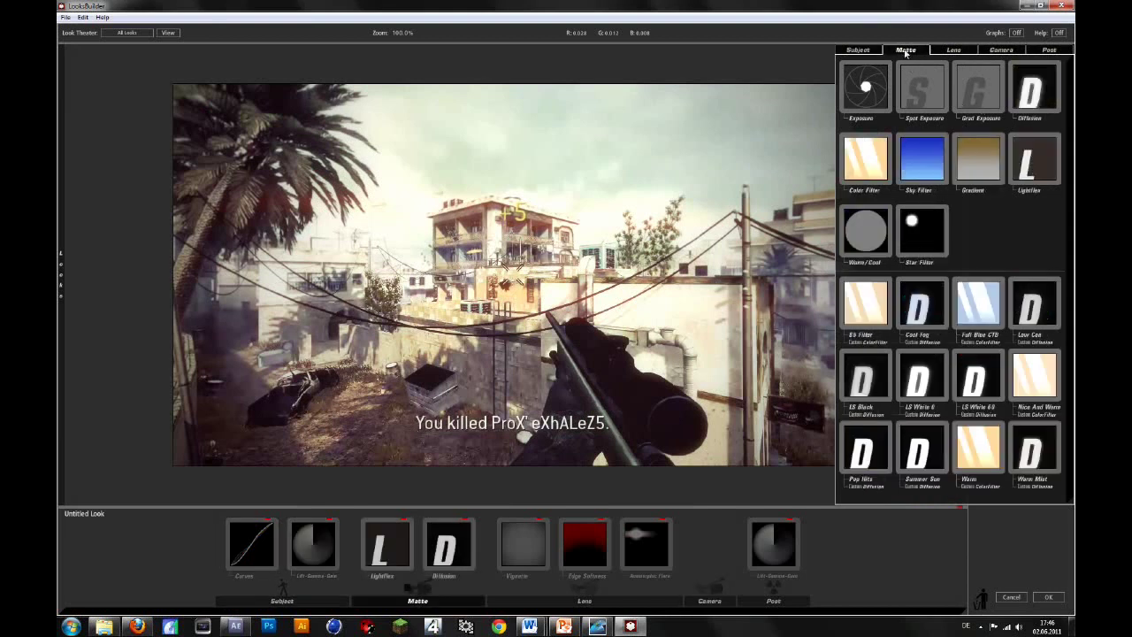
{"action": "left_click", "coordinate": [950, 50]}
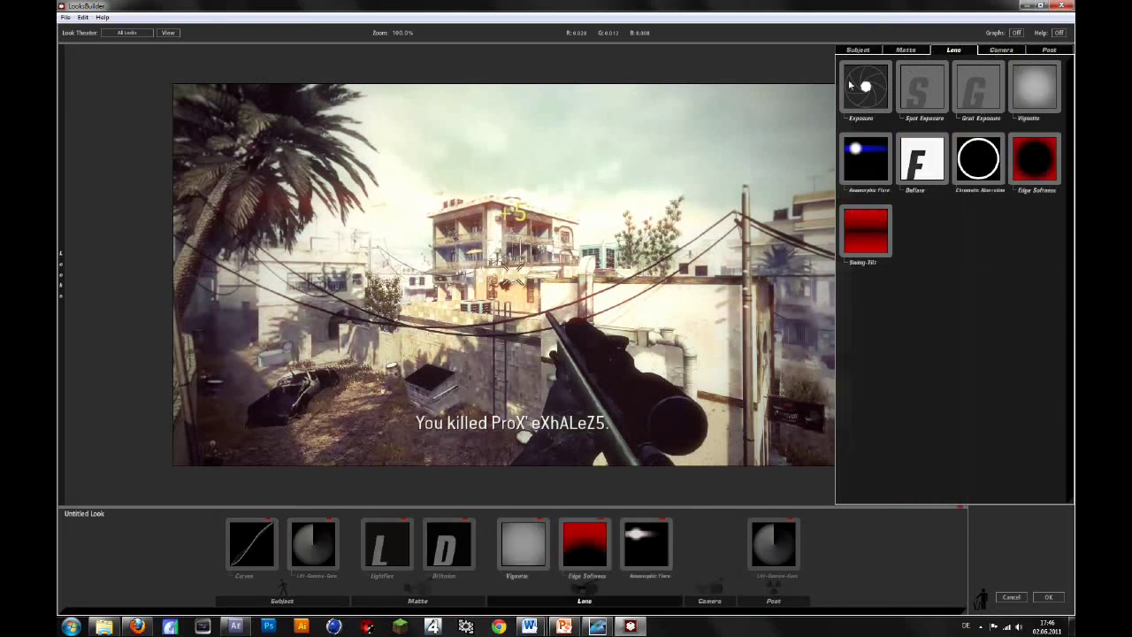
{"action": "left_click", "coordinate": [997, 50]}
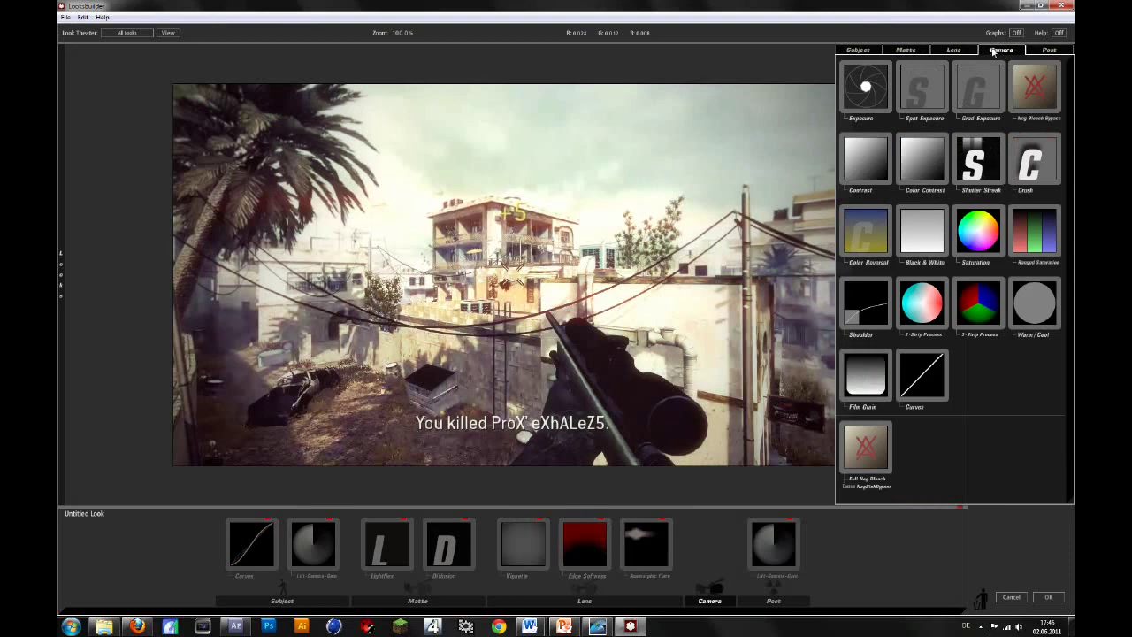
{"action": "double_click", "coordinate": [993, 104]}
Step: Set the Grad Exposure stops to +0.60 and apply the revised look to the adjustment layer
{"action": "left_click", "coordinate": [976, 584]}
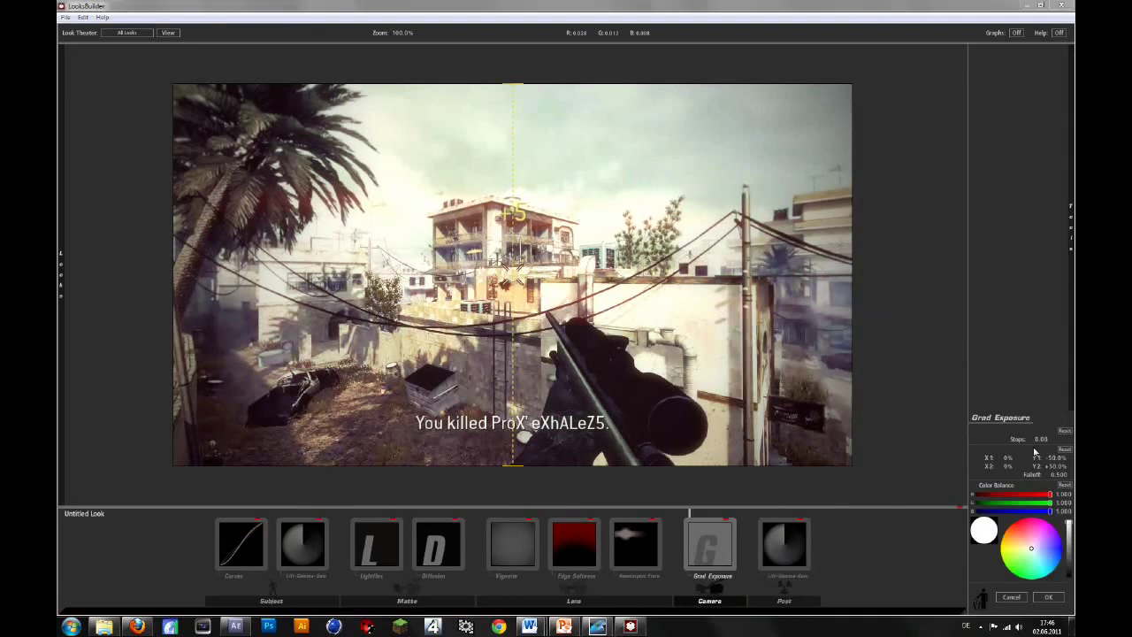
{"action": "mouse_move", "coordinate": [1039, 439]}
{"action": "left_mouse_down"}
{"action": "mouse_move", "coordinate": [1065, 440]}
{"action": "mouse_move", "coordinate": [1050, 439]}
{"action": "left_mouse_up"}
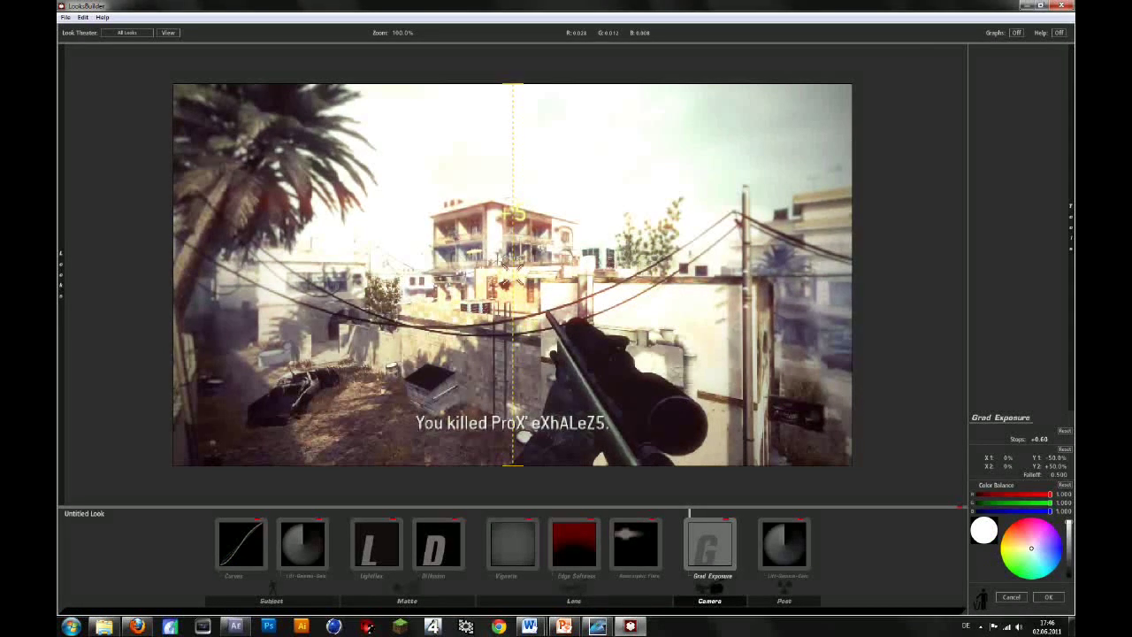
{"action": "left_click", "coordinate": [1049, 597]}
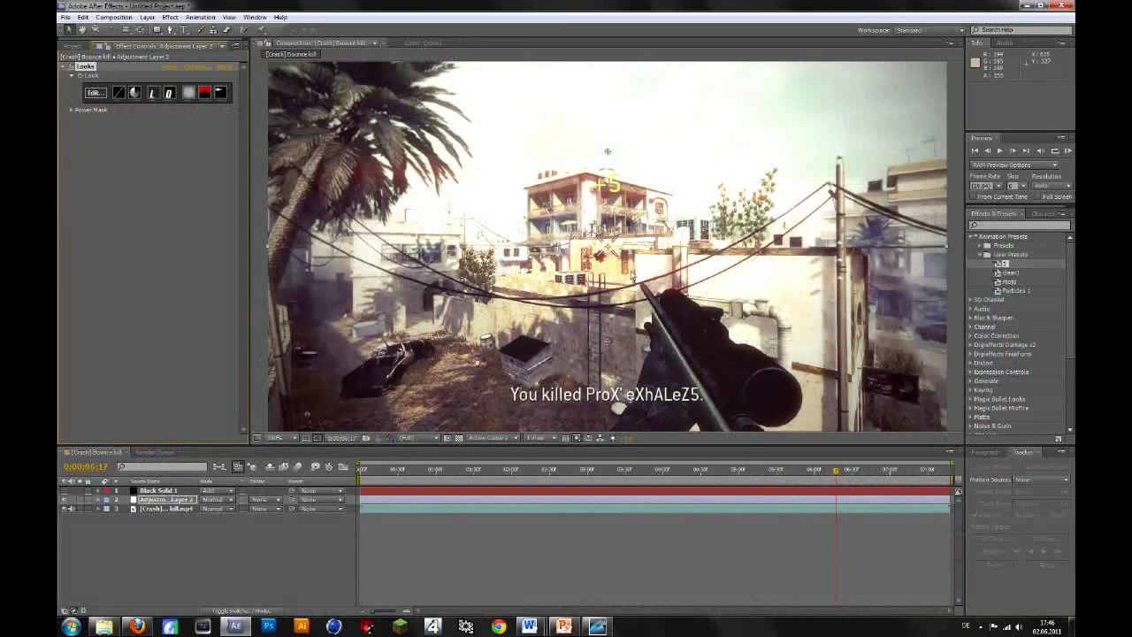
Step: Run a RAM preview of the colour-corrected gameplay clip
{"action": "left_click", "coordinate": [1068, 152]}
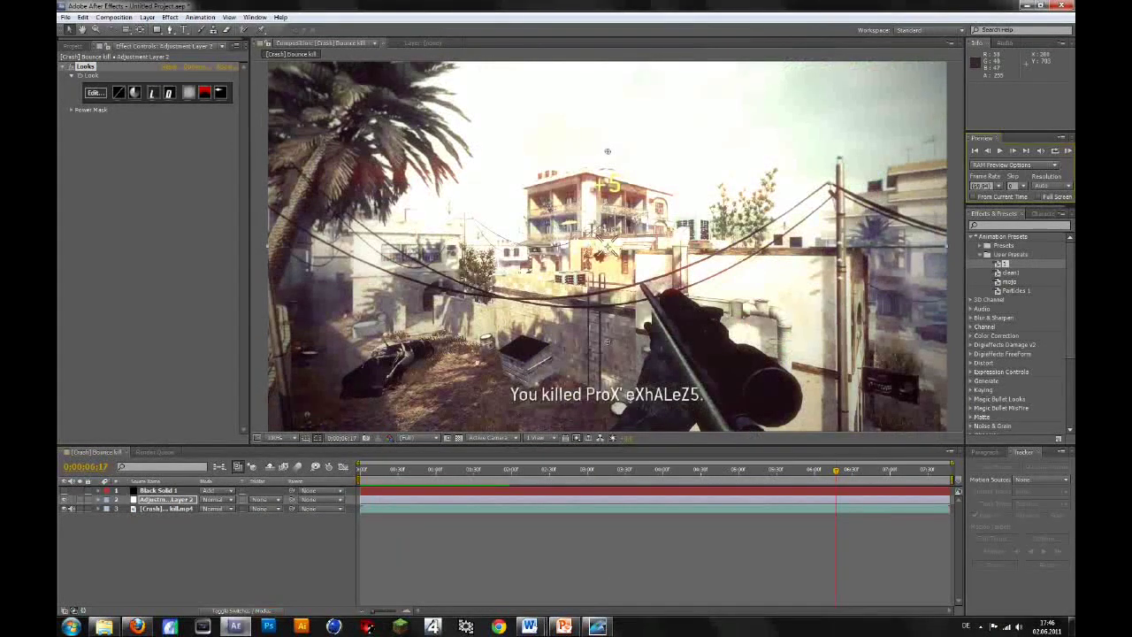
{"action": "left_click", "coordinate": [598, 626]}
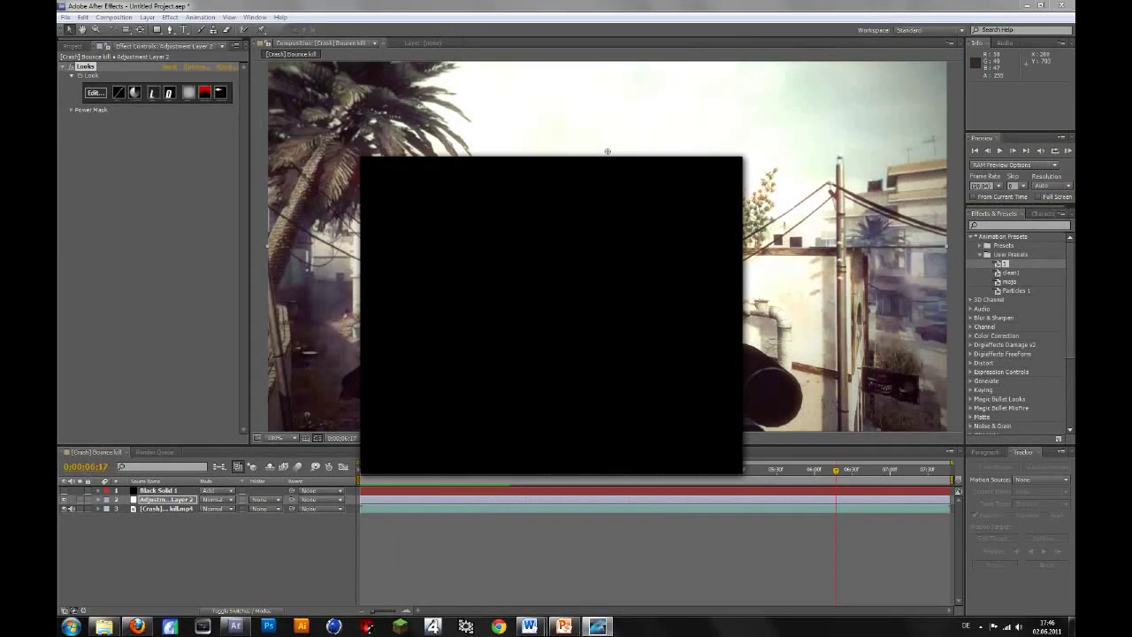